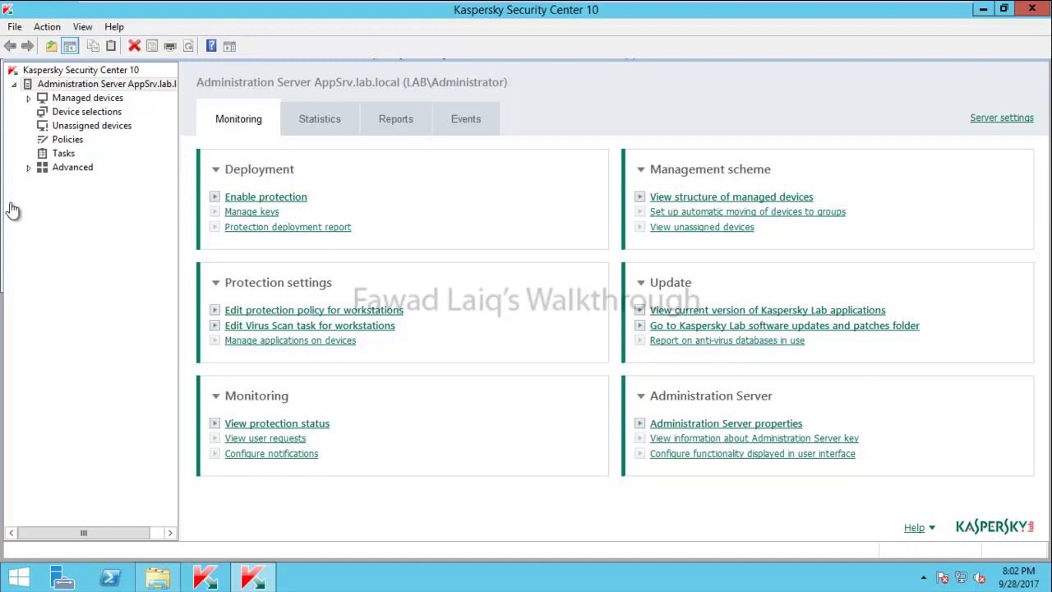
Check WS01's details and IP address under Unassigned devices, then view the empty IT HelpDesk group.
{"action": "left_click", "coordinate": [27, 96]}
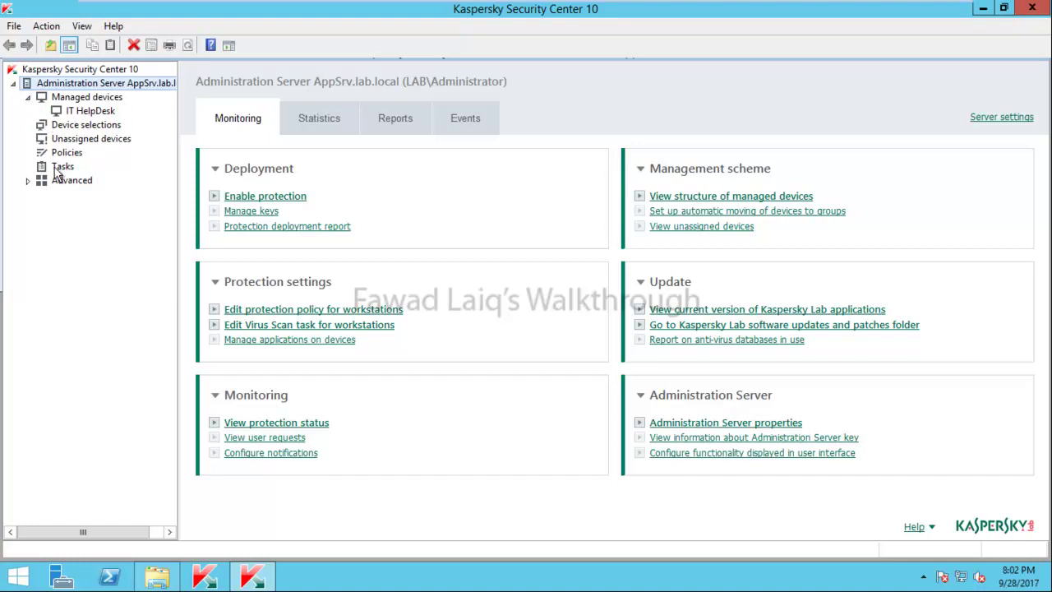
{"action": "left_click", "coordinate": [28, 181]}
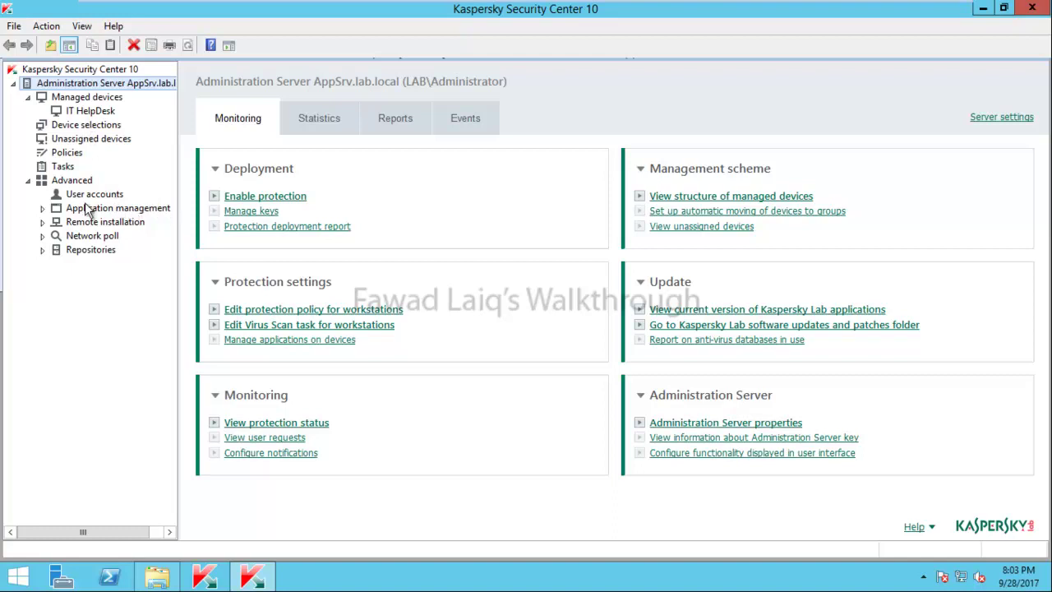
{"action": "left_click", "coordinate": [72, 141]}
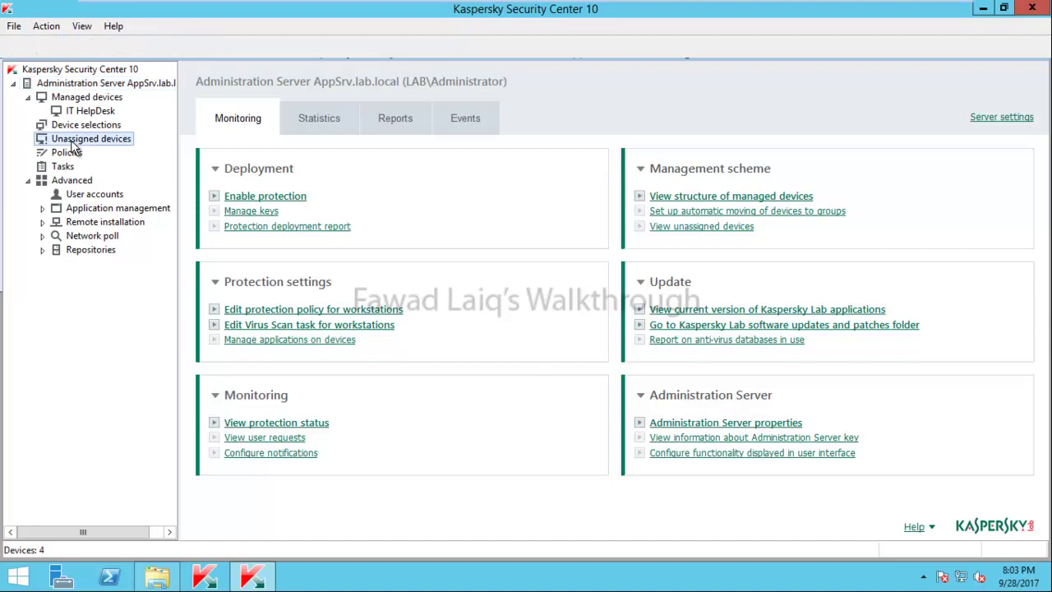
{"action": "left_click", "coordinate": [221, 265]}
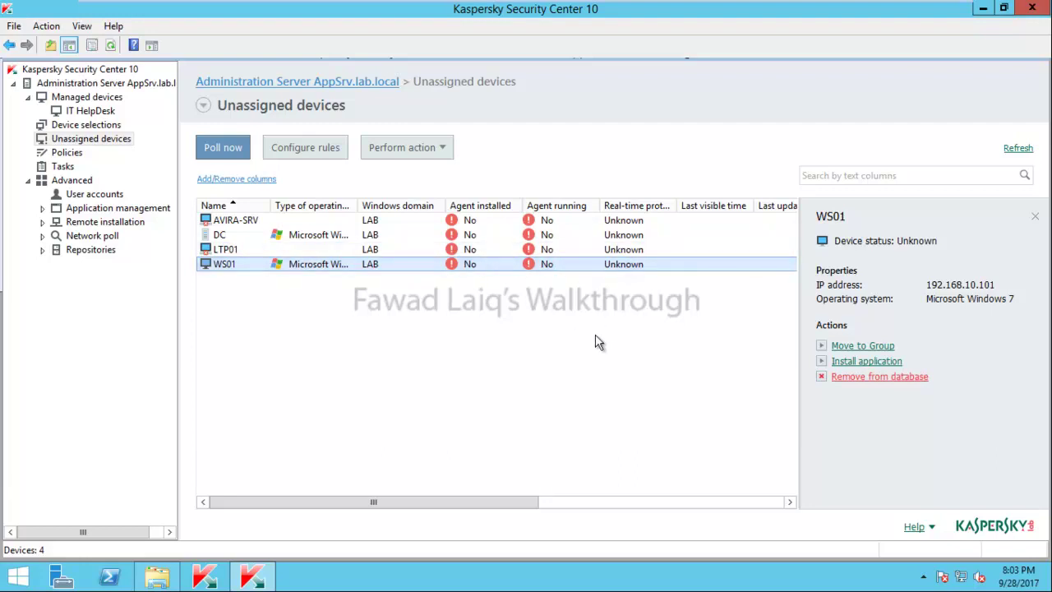
{"action": "left_click", "coordinate": [93, 113]}
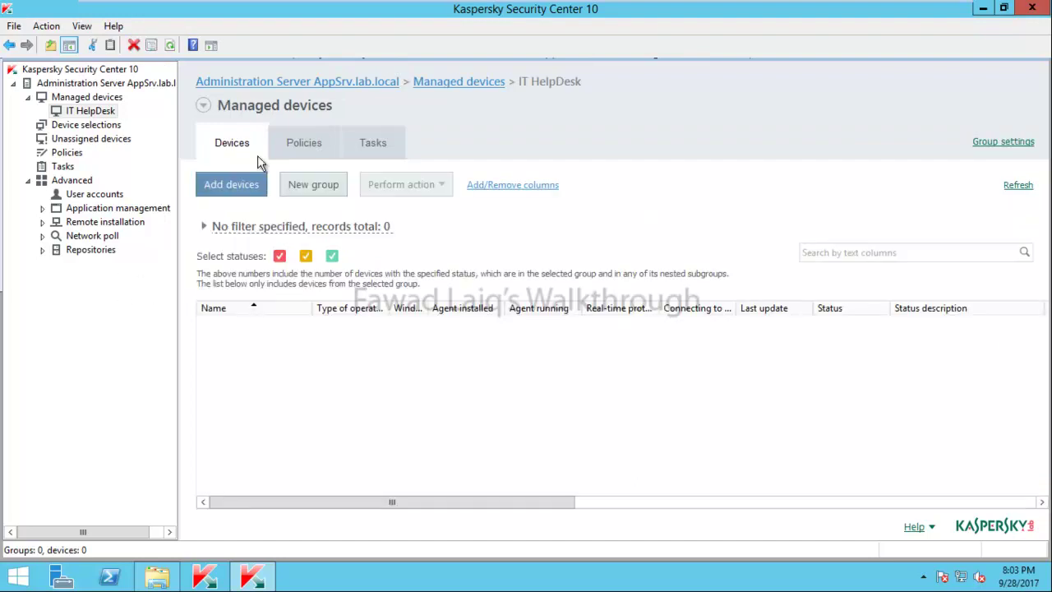
Start a new IT HelpDesk group task of type Install application remotely.
{"action": "left_click", "coordinate": [383, 143]}
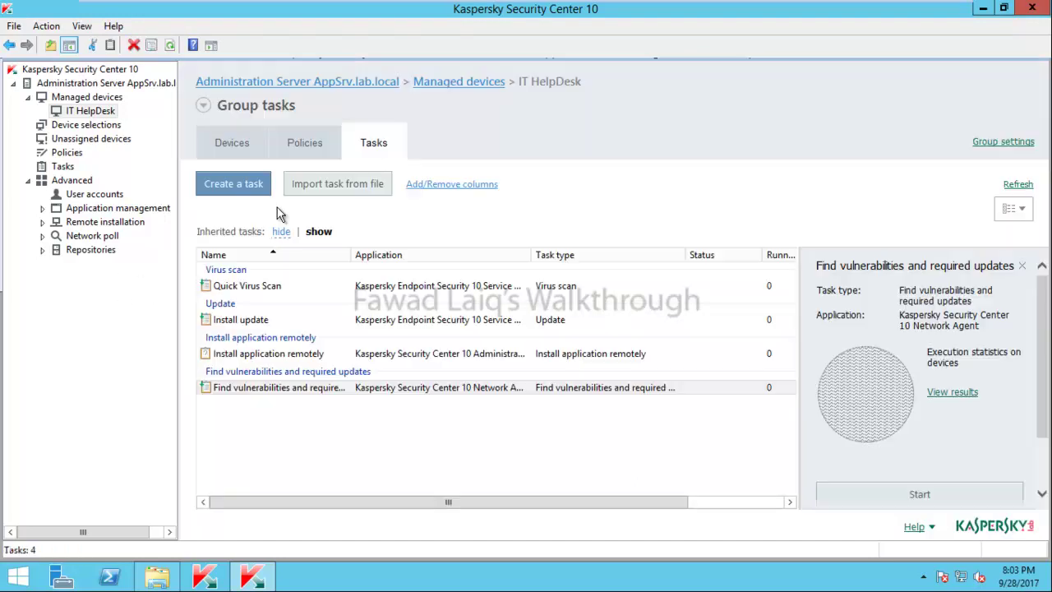
{"action": "left_click", "coordinate": [233, 185]}
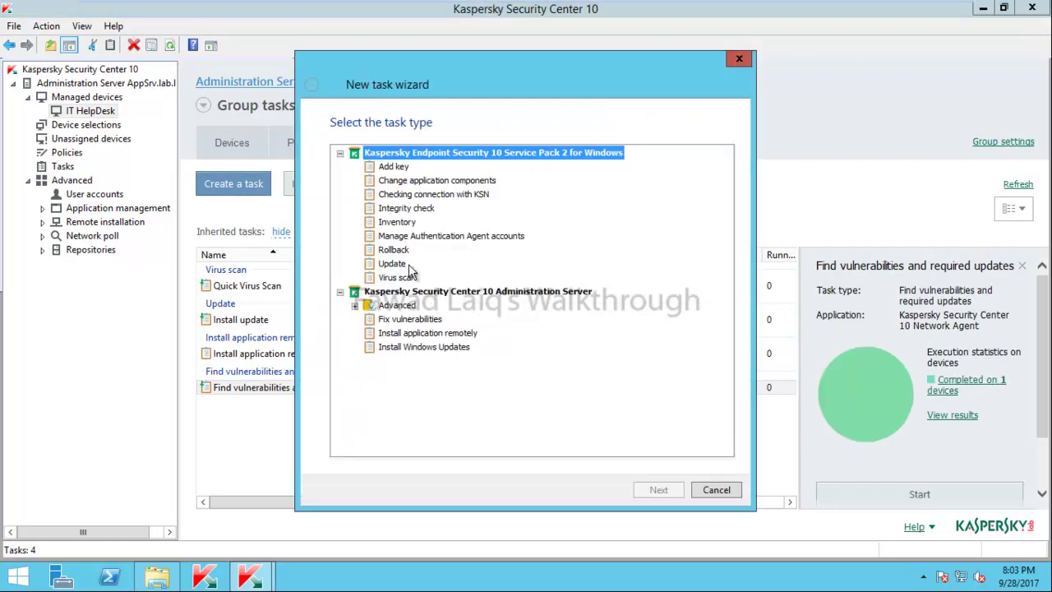
{"action": "left_click", "coordinate": [405, 335]}
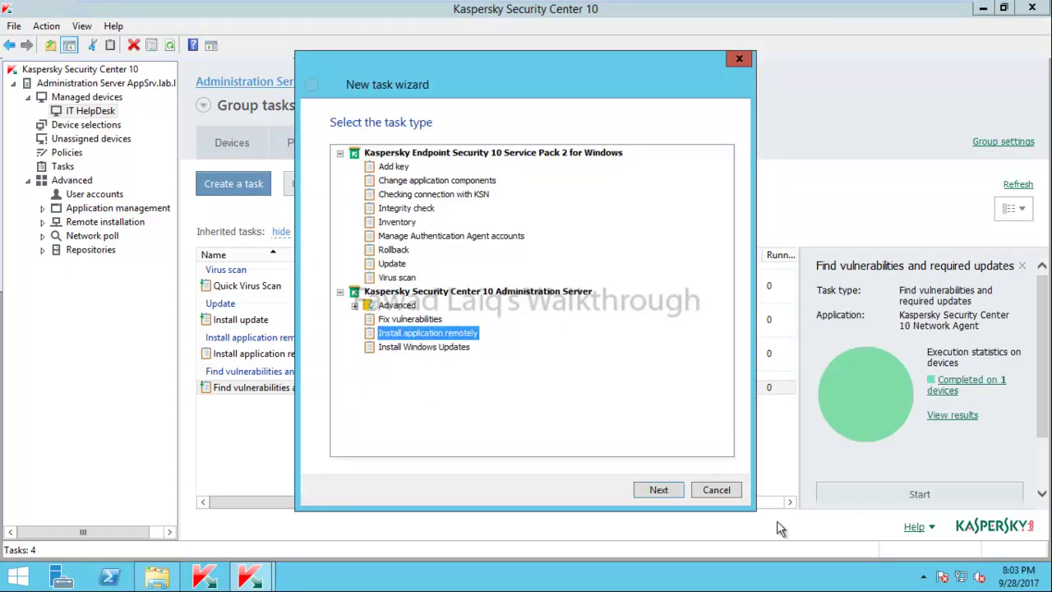
{"action": "left_click", "coordinate": [658, 490]}
Choose the Kaspersky Endpoint Security 10 package with Network Agent, keeping default settings and restart options.
{"action": "left_click", "coordinate": [396, 153]}
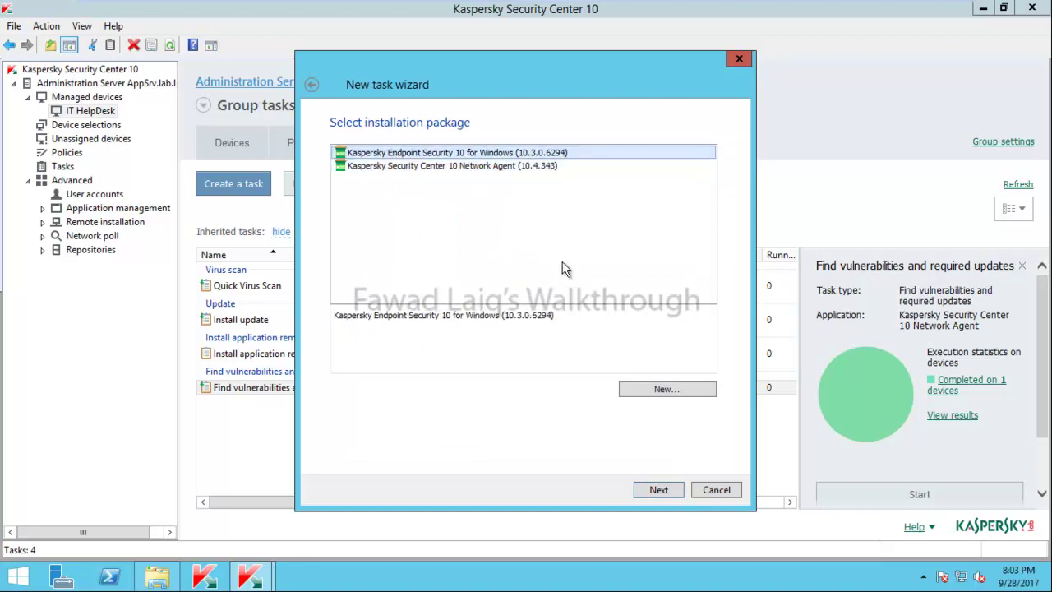
{"action": "left_click", "coordinate": [661, 490]}
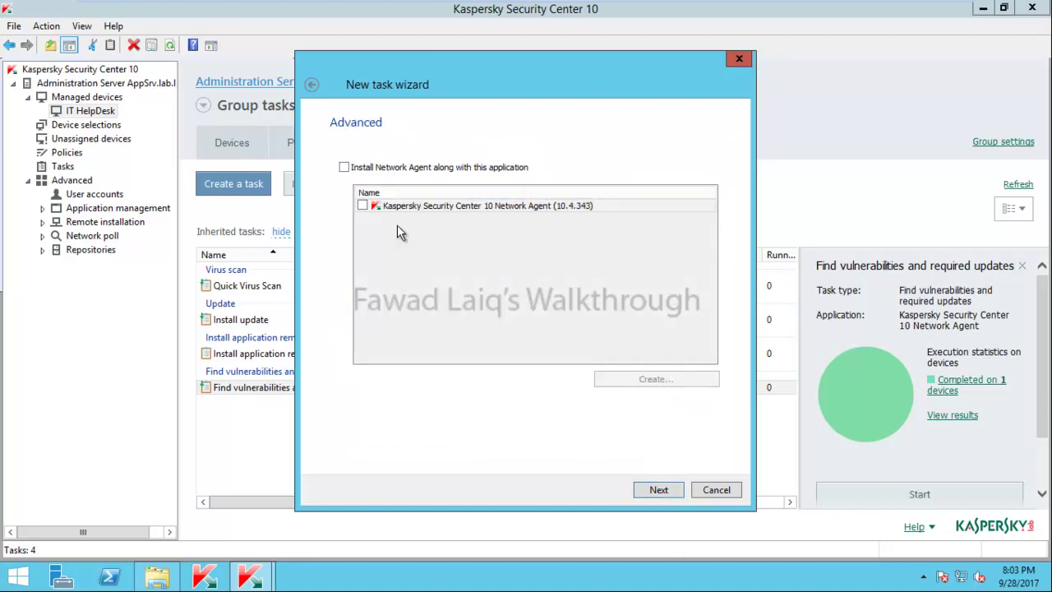
{"action": "left_click", "coordinate": [344, 168]}
{"action": "left_click", "coordinate": [362, 205]}
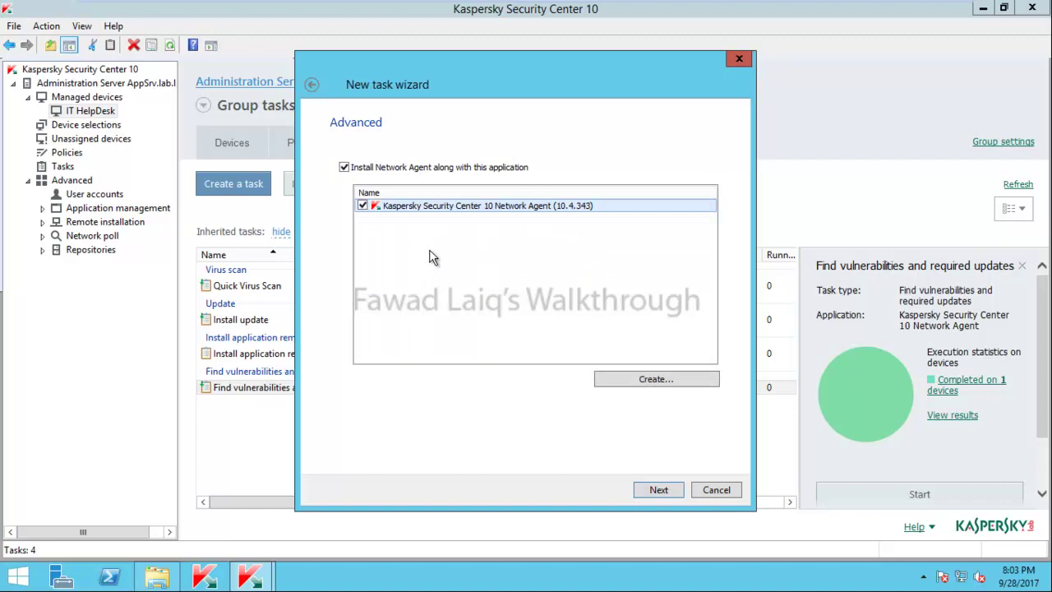
{"action": "left_click", "coordinate": [667, 491]}
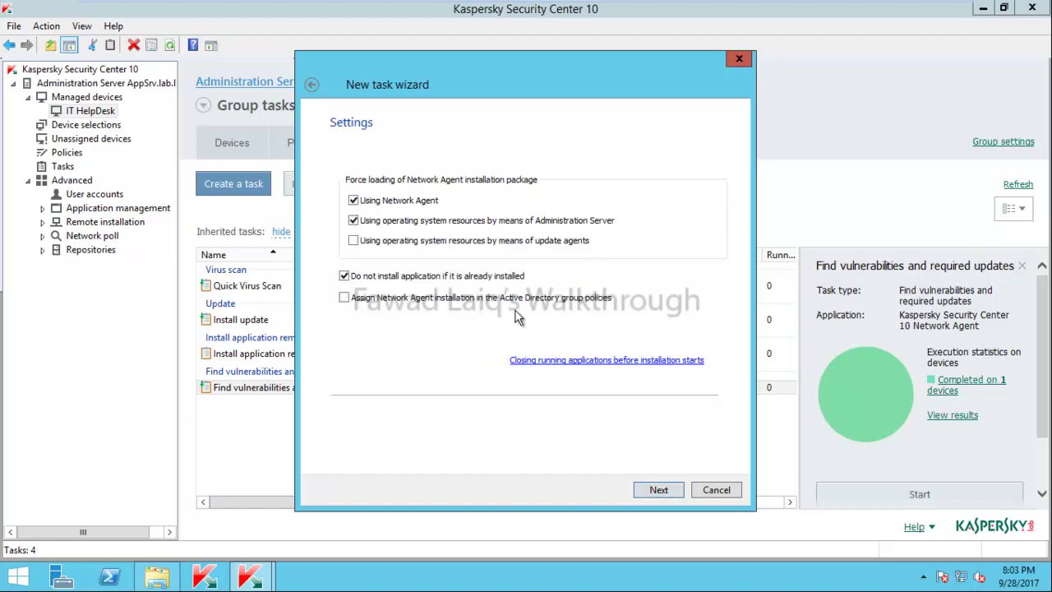
{"action": "left_click", "coordinate": [659, 489]}
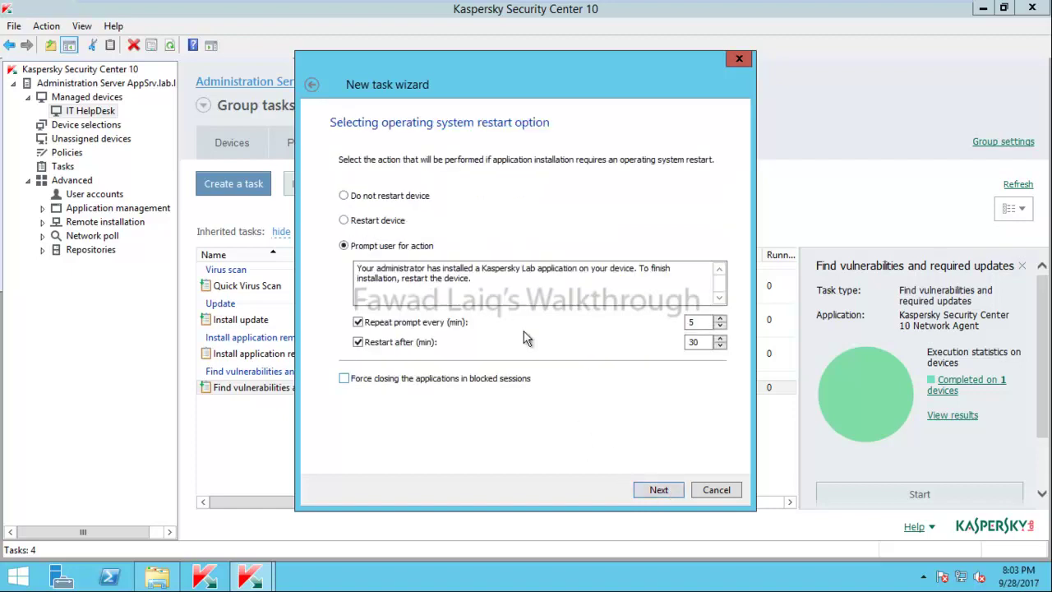
{"action": "left_click", "coordinate": [672, 493]}
Require an account for the task and add the lab domain administrator account with its password.
{"action": "left_click", "coordinate": [344, 181]}
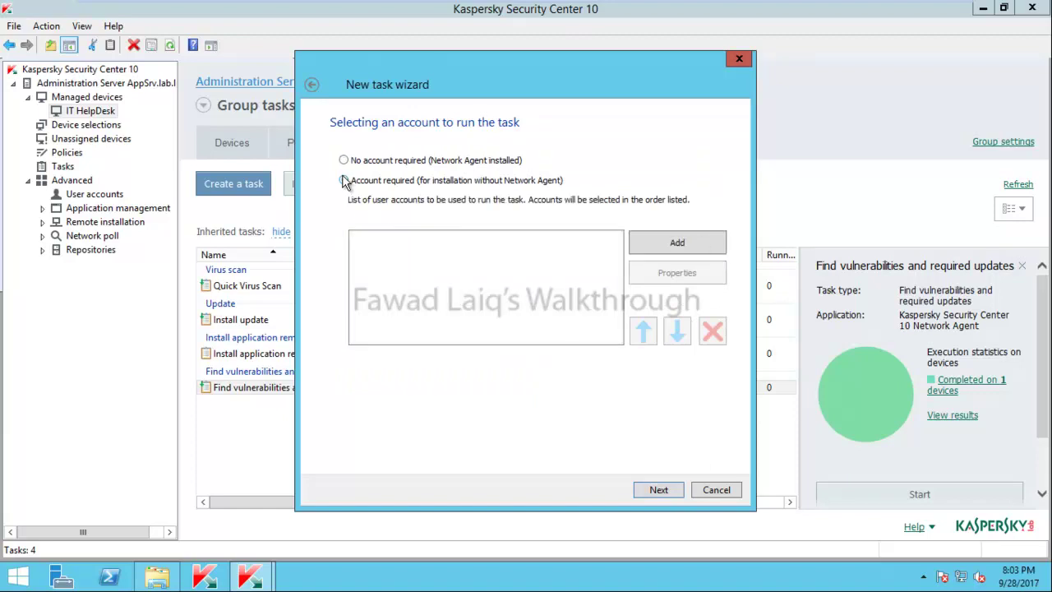
{"action": "left_click", "coordinate": [695, 238]}
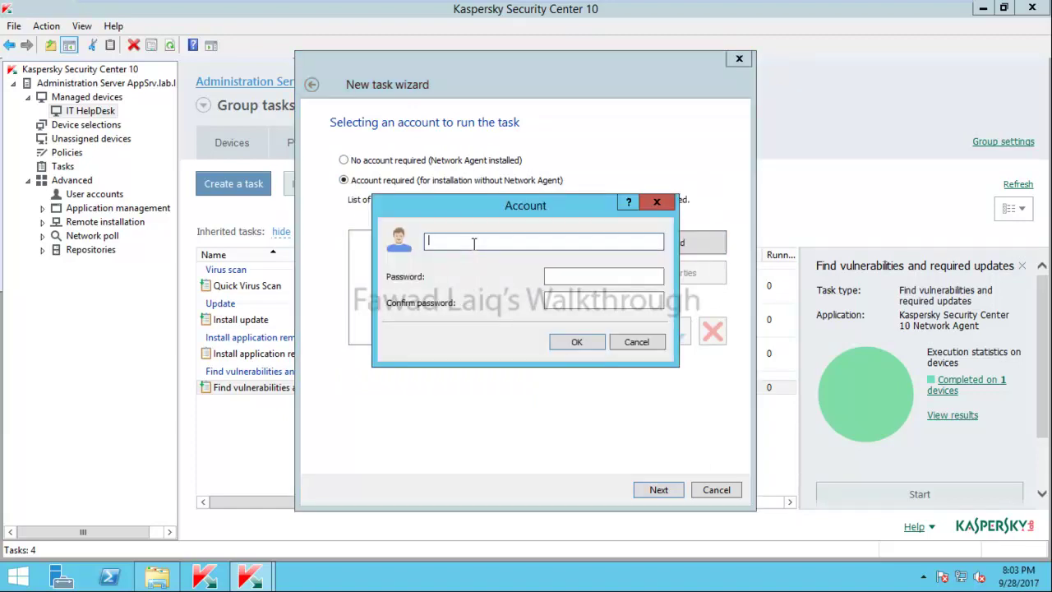
{"action": "type", "text": "lab\\administrator"}
{"action": "key", "text": "Tab"}
{"action": "type", "text": "****"}
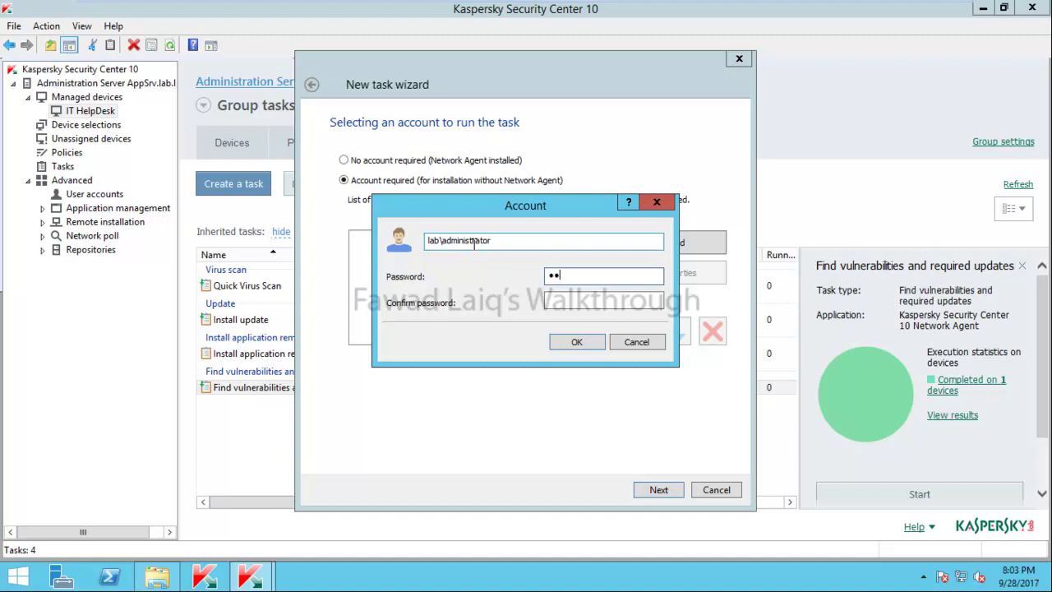
{"action": "key", "text": "Tab"}
{"action": "type", "text": "*******"}
{"action": "left_click", "coordinate": [578, 343]}
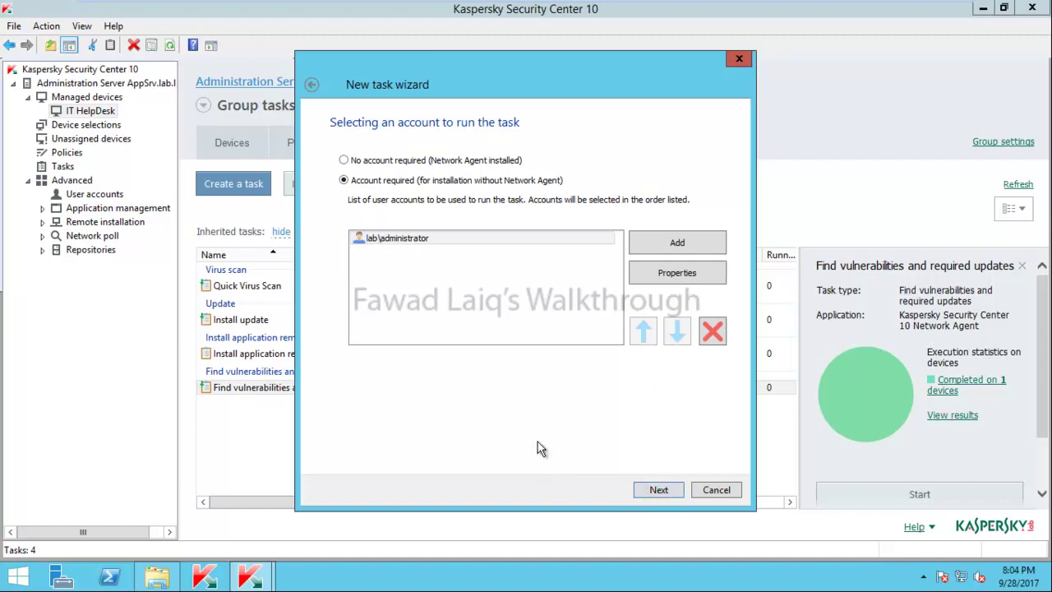
{"action": "left_click", "coordinate": [658, 490]}
Schedule the task to start Once, with Run missed tasks enabled.
{"action": "left_click", "coordinate": [569, 162]}
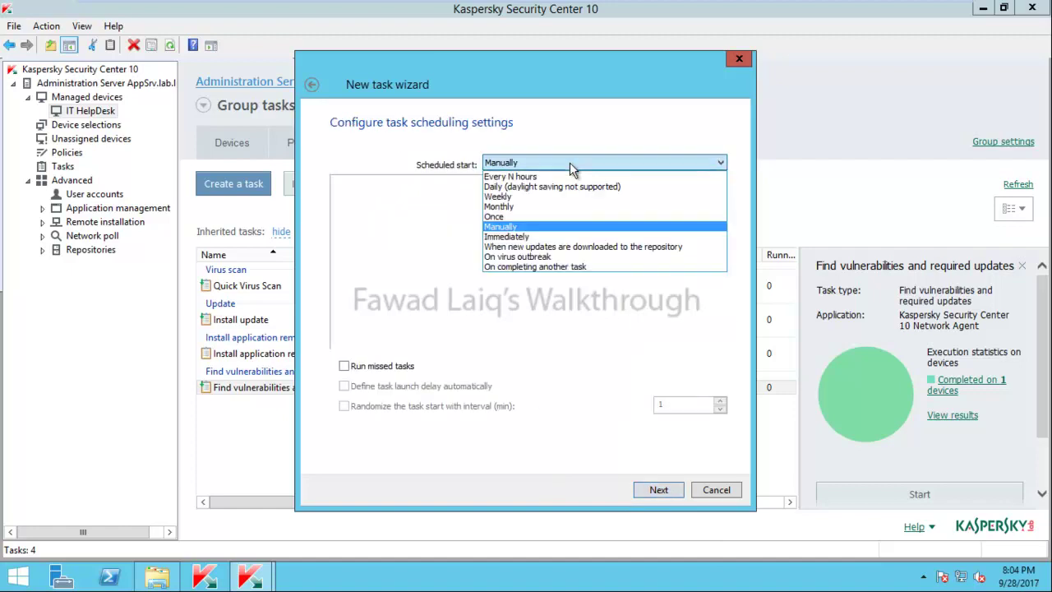
{"action": "left_click", "coordinate": [497, 216]}
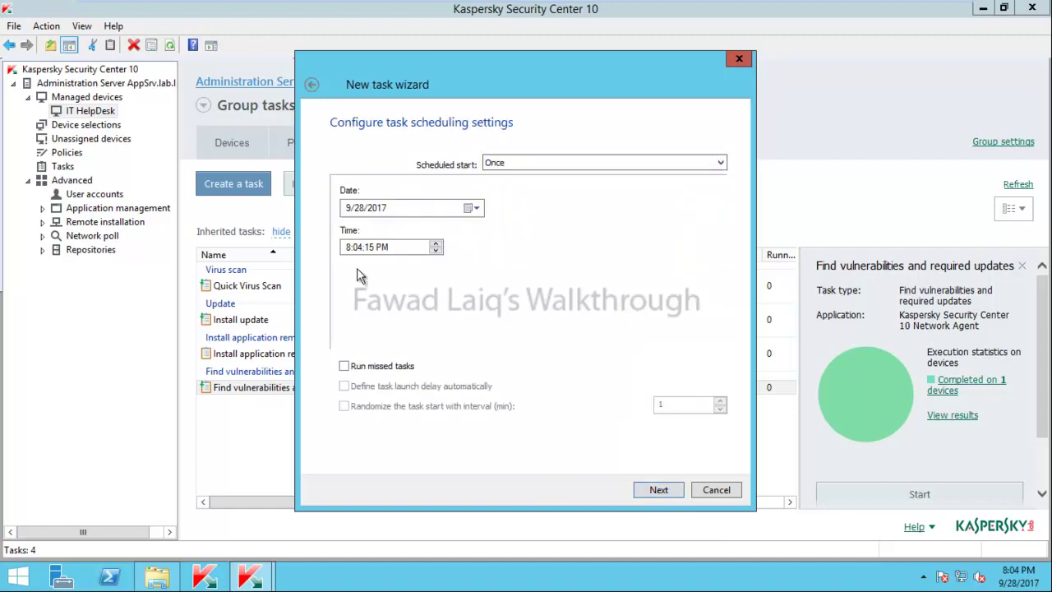
{"action": "left_click", "coordinate": [345, 367]}
{"action": "left_click", "coordinate": [658, 489]}
Name the task 'Installation KES 10 & KNA' and finish the wizard.
{"action": "key", "text": "BackSpace"}
{"action": "key", "text": "ctrl+z"}
{"action": "type", "text": "KES"}
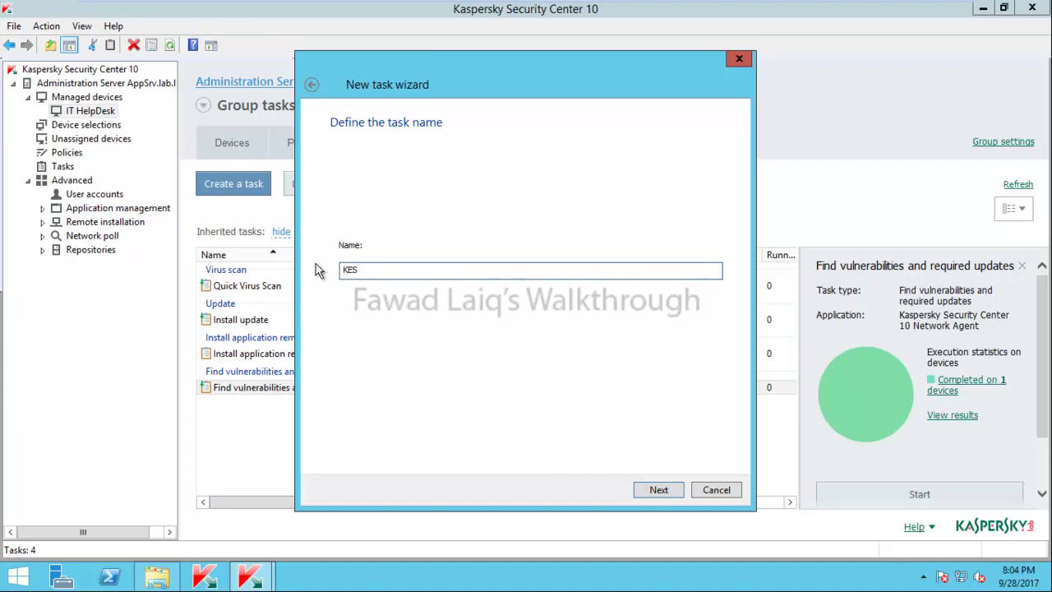
{"action": "type", "text": " !) & KNA"}
{"action": "double_click", "coordinate": [361, 270]}
{"action": "key", "text": "BackSpace"}
{"action": "type", "text": "10"}
{"action": "left_click", "coordinate": [662, 490]}
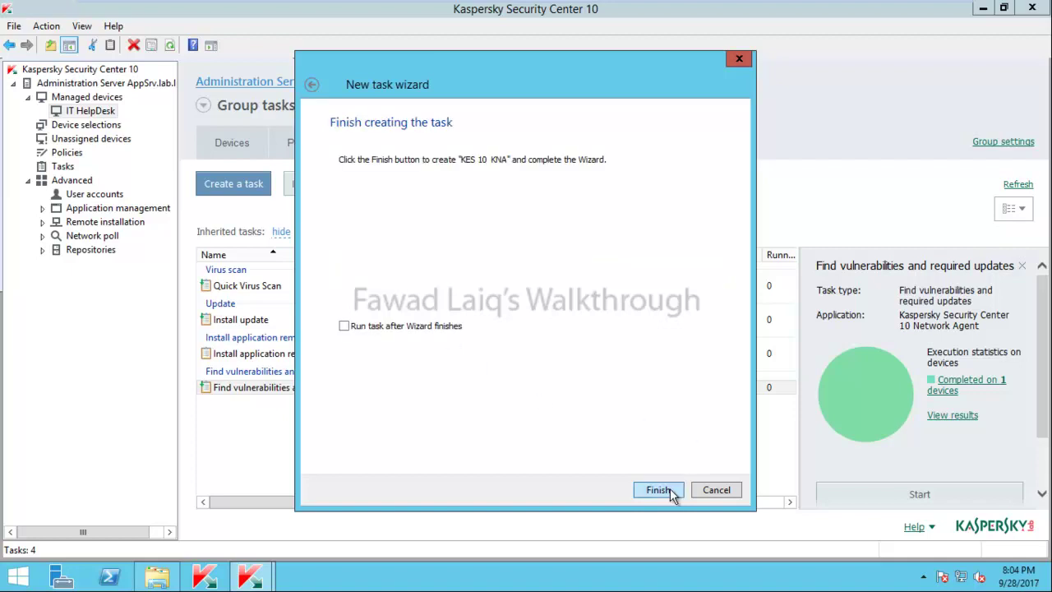
{"action": "left_click", "coordinate": [313, 86]}
{"action": "left_click", "coordinate": [435, 267]}
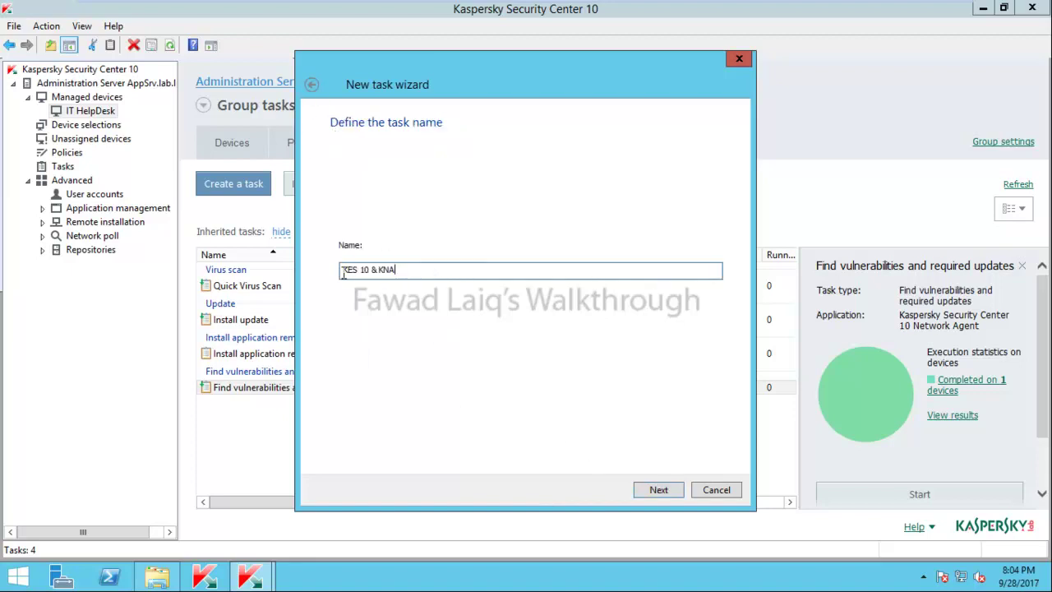
{"action": "type", "text": "Installation"}
{"action": "left_click", "coordinate": [670, 490]}
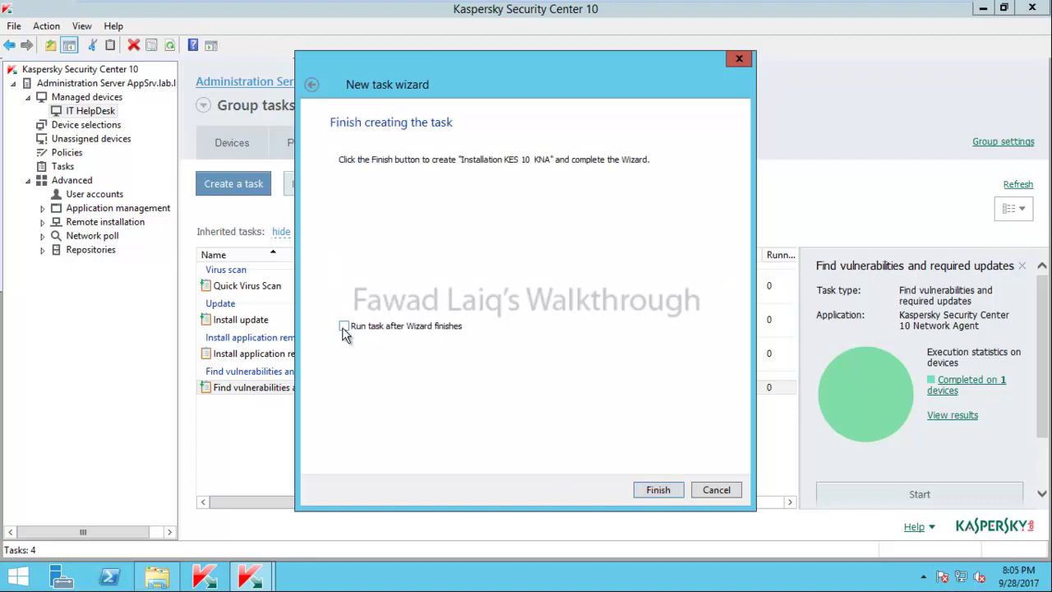
{"action": "left_click", "coordinate": [662, 490]}
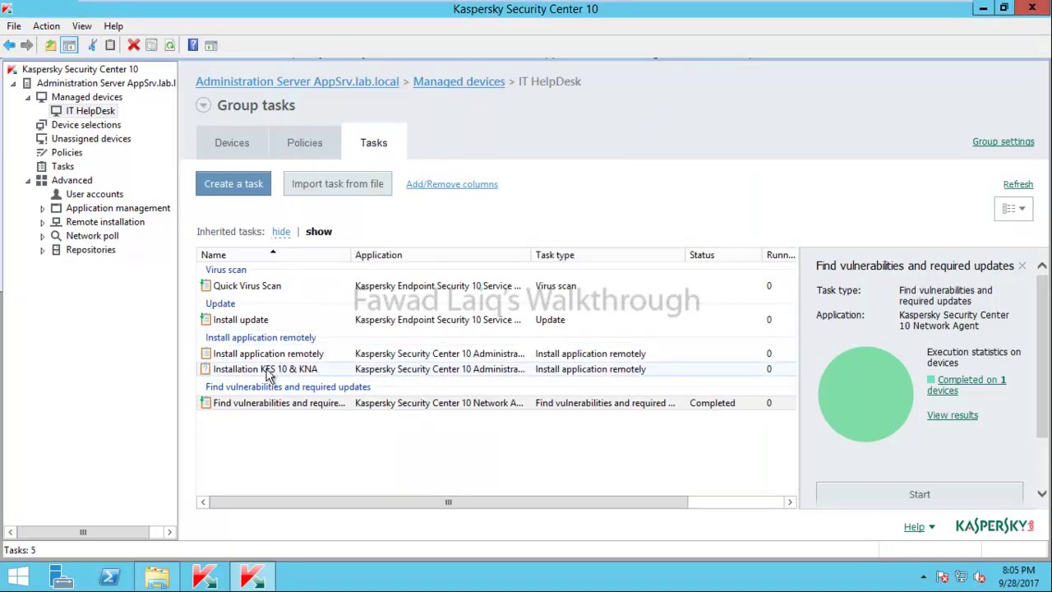
Hide inherited tasks and delete the old 'Install application remotely' task from IT HelpDesk.
{"action": "left_click", "coordinate": [281, 232]}
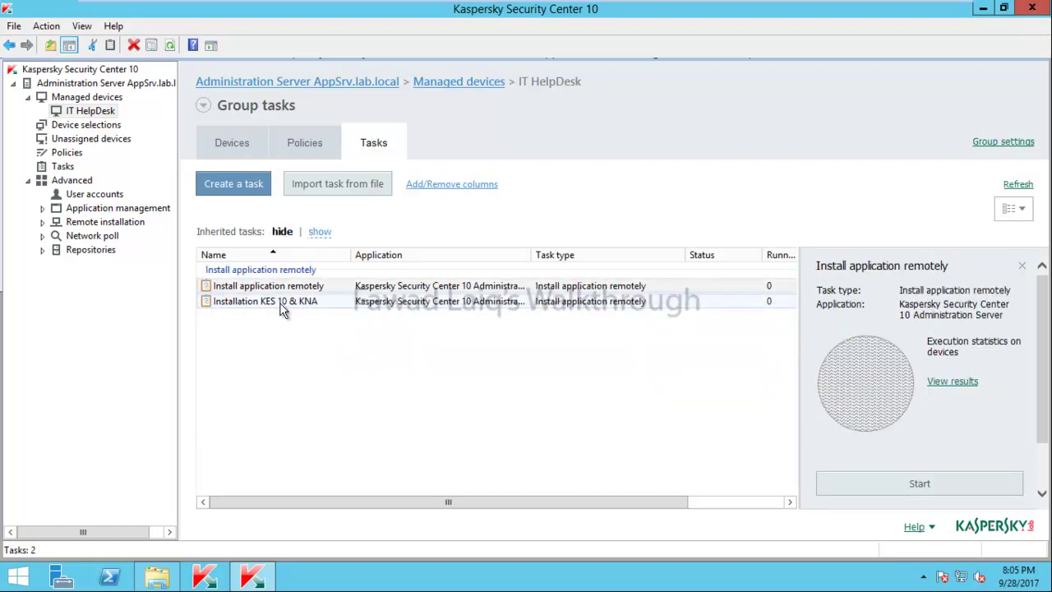
{"action": "left_click", "coordinate": [287, 291]}
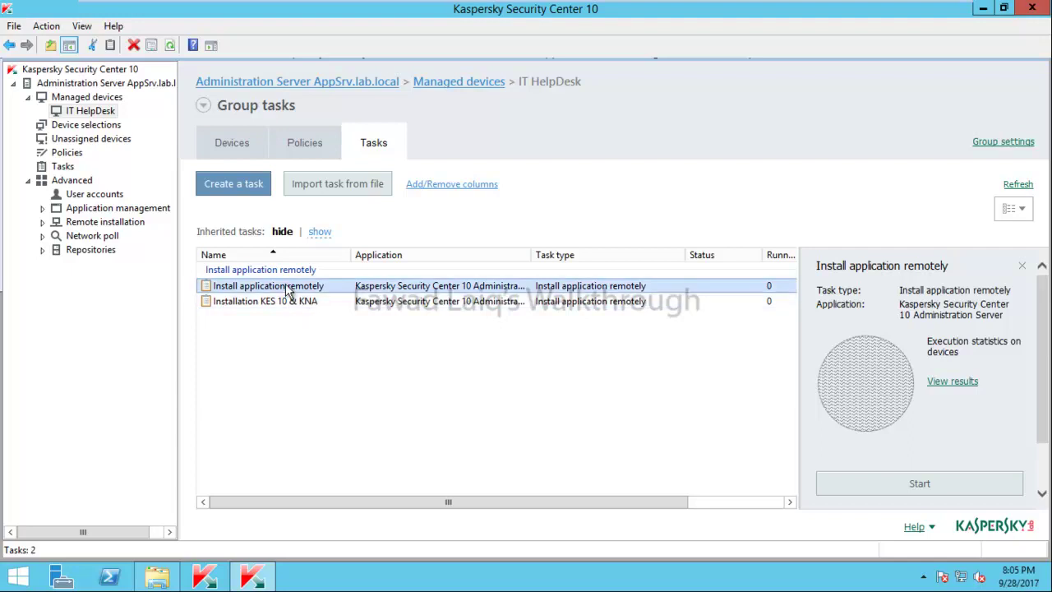
{"action": "right_click", "coordinate": [285, 280]}
{"action": "left_click", "coordinate": [332, 463]}
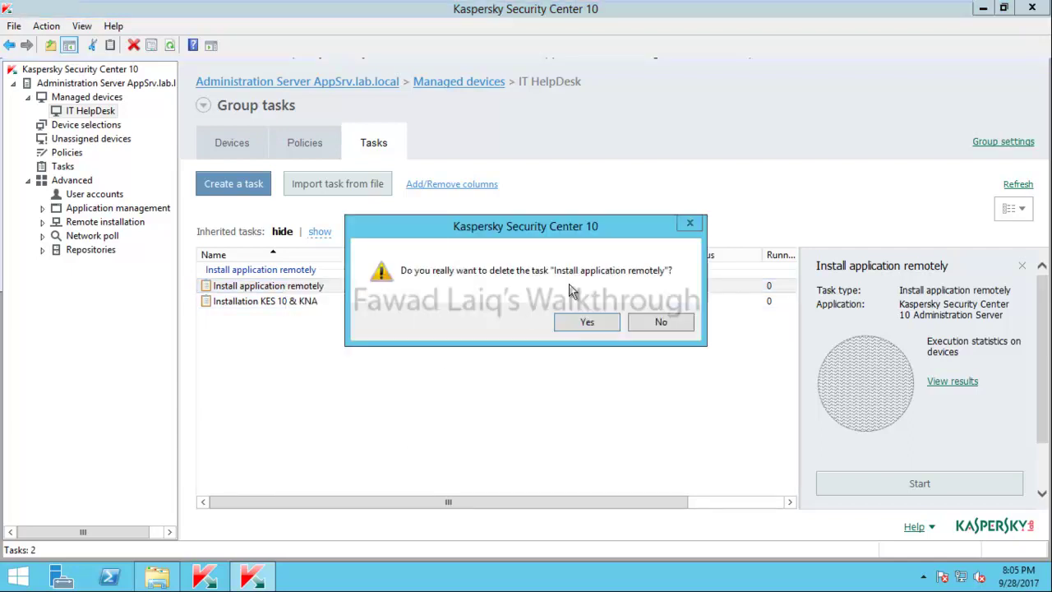
{"action": "left_click", "coordinate": [596, 320]}
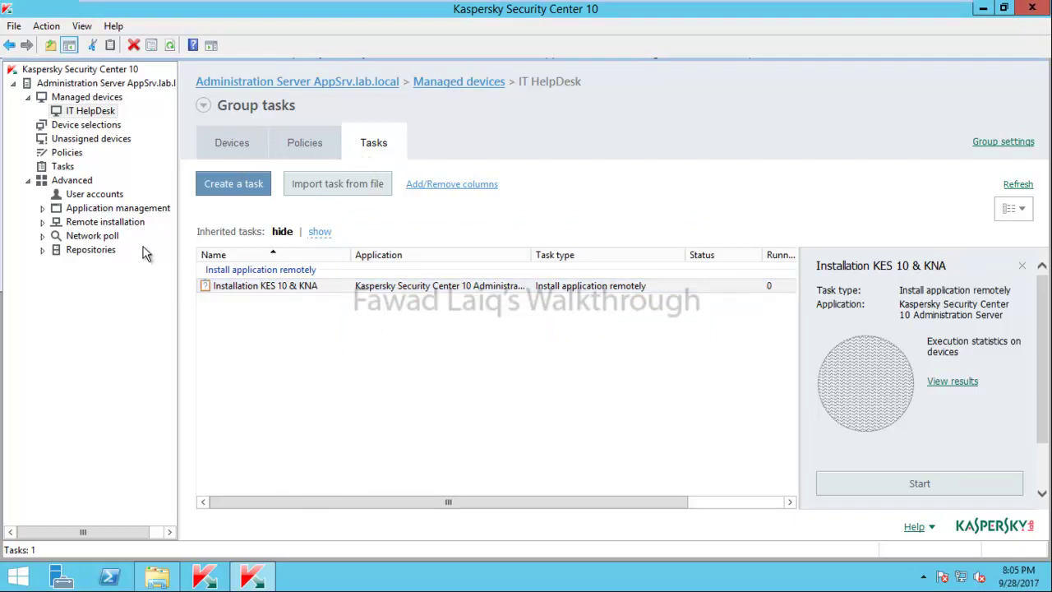
Start a new Unassigned devices moving rule named 'IP Based Rule'.
{"action": "left_click", "coordinate": [76, 141]}
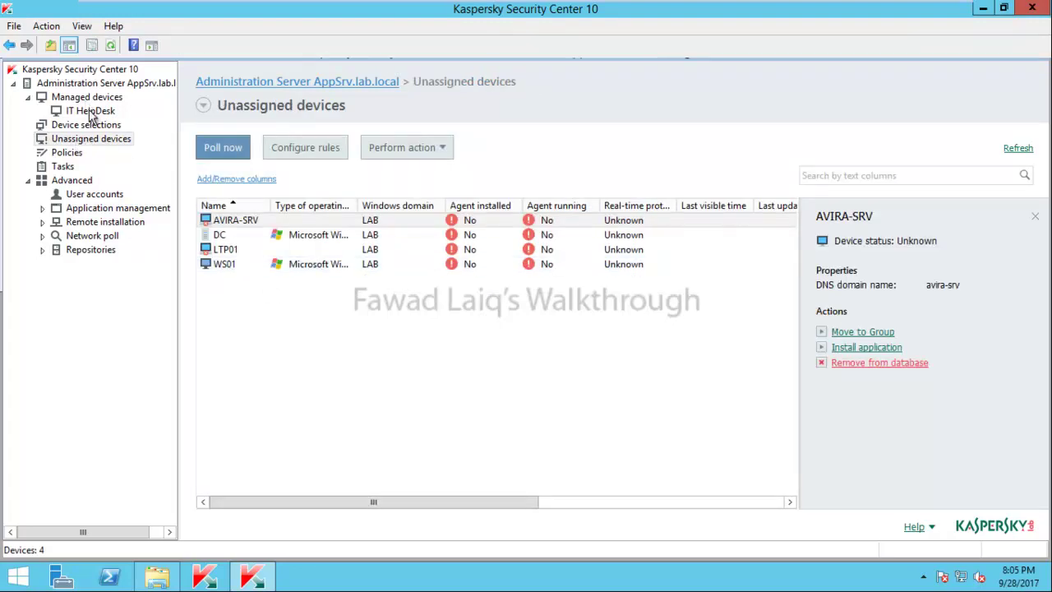
{"action": "right_click", "coordinate": [101, 141]}
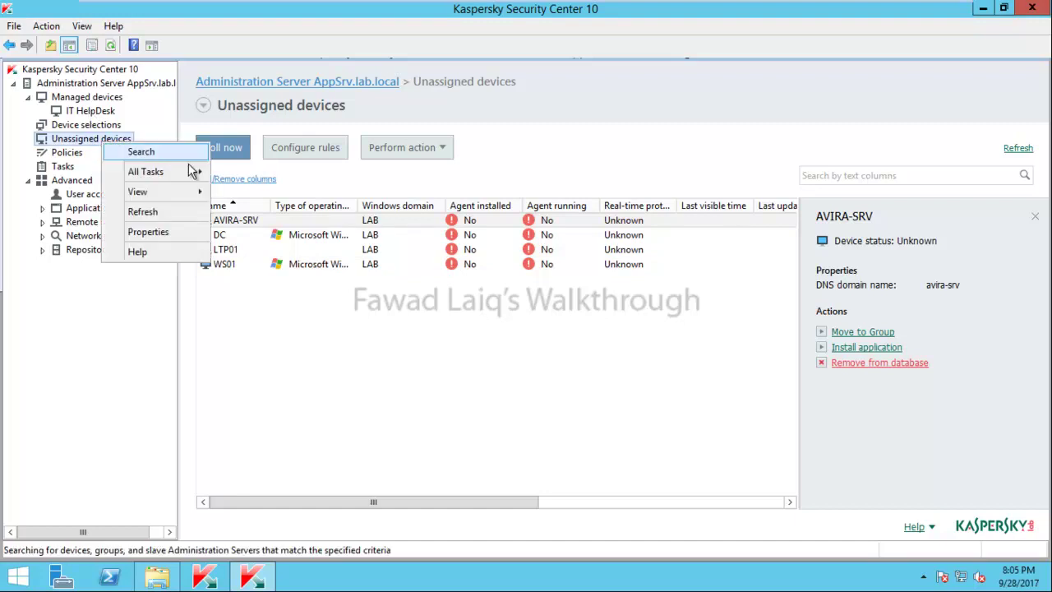
{"action": "left_click", "coordinate": [146, 232]}
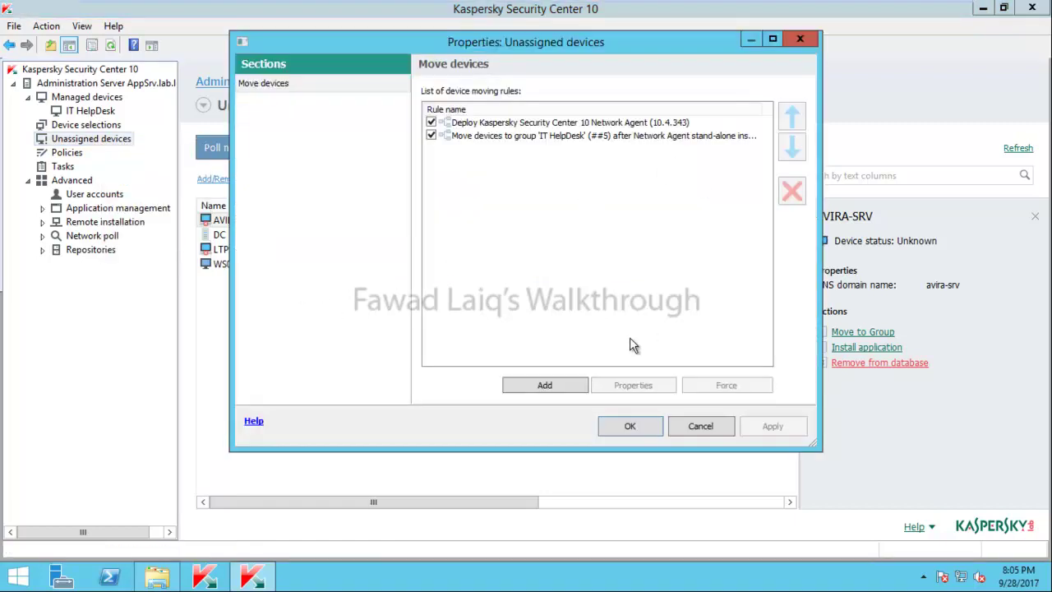
{"action": "left_click", "coordinate": [545, 385]}
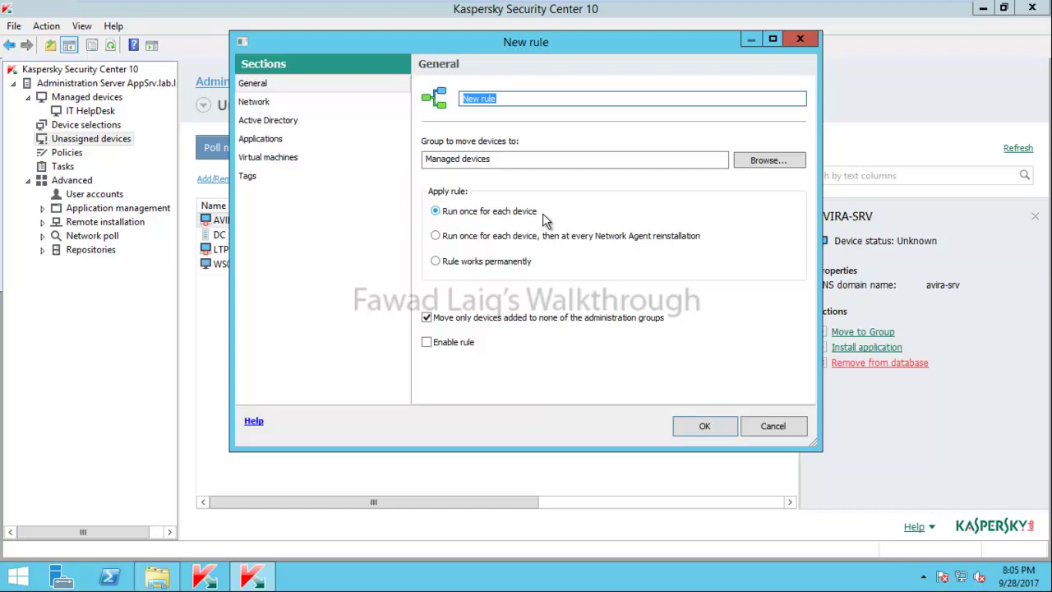
{"action": "type", "text": "IP Based Ruled"}
{"action": "key", "text": "BackSpace"}
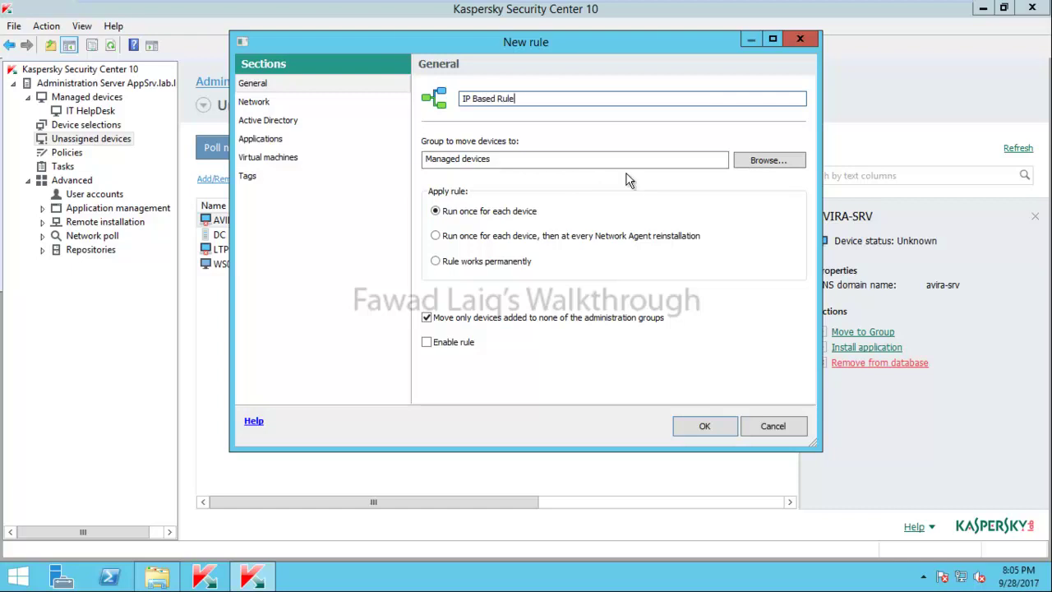
Set the rule's target group to Managed devices\IT HelpDesk.
{"action": "left_click", "coordinate": [781, 161]}
{"action": "left_click", "coordinate": [382, 165]}
{"action": "left_click", "coordinate": [435, 178]}
{"action": "left_click", "coordinate": [589, 336]}
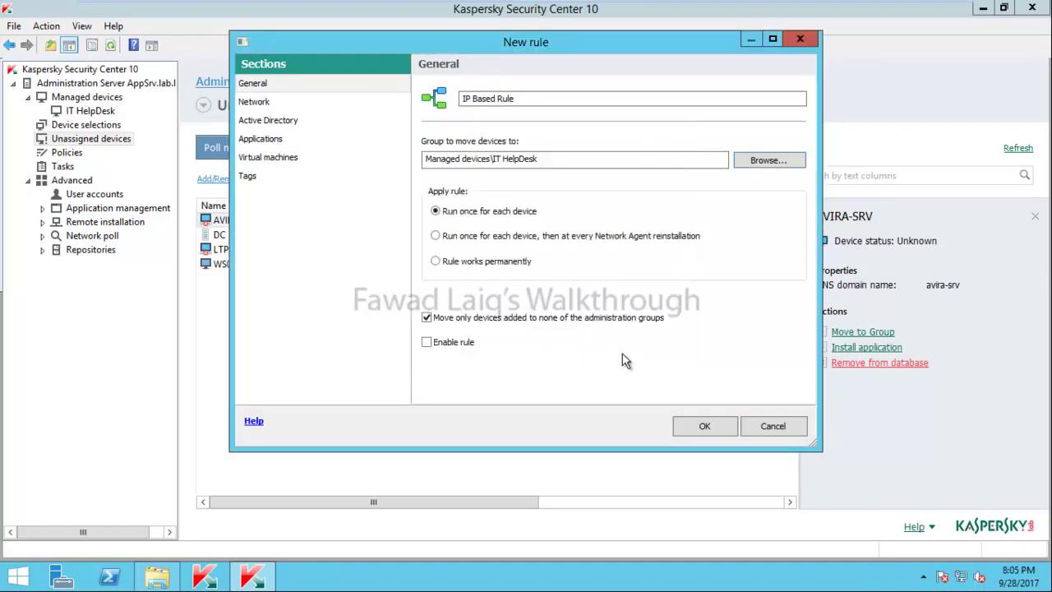
Review the rule's Network, Active Directory, Applications, virtual machine and Tags condition pages.
{"action": "left_click", "coordinate": [258, 106]}
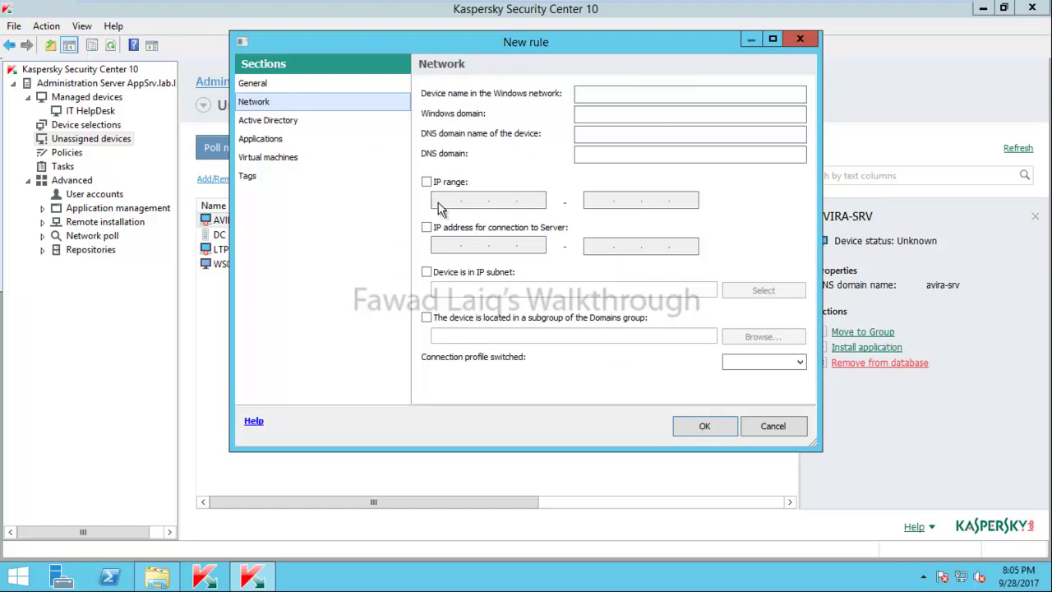
{"action": "left_click", "coordinate": [270, 123]}
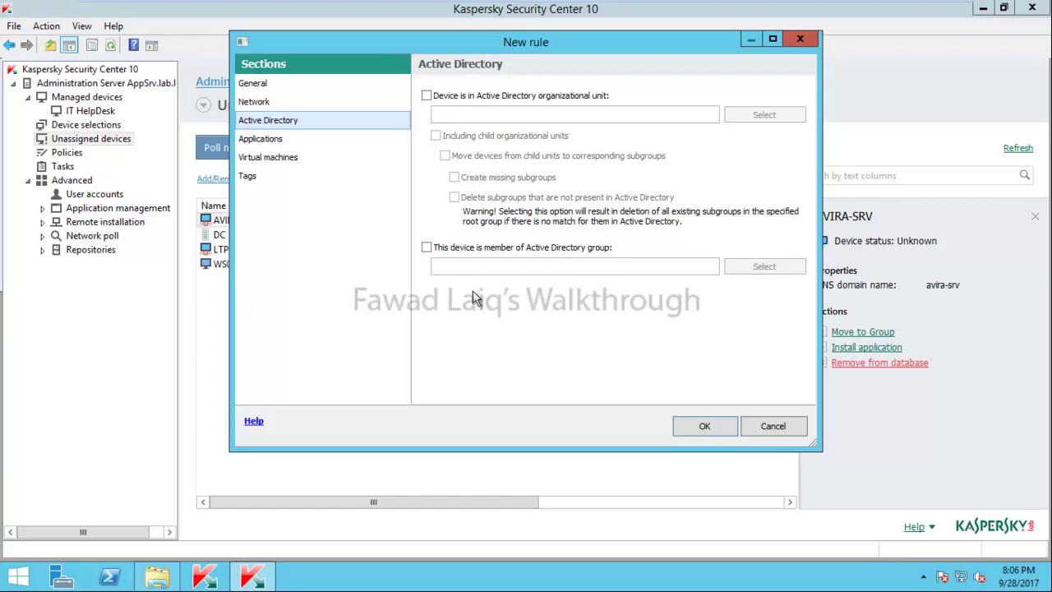
{"action": "left_click", "coordinate": [271, 138]}
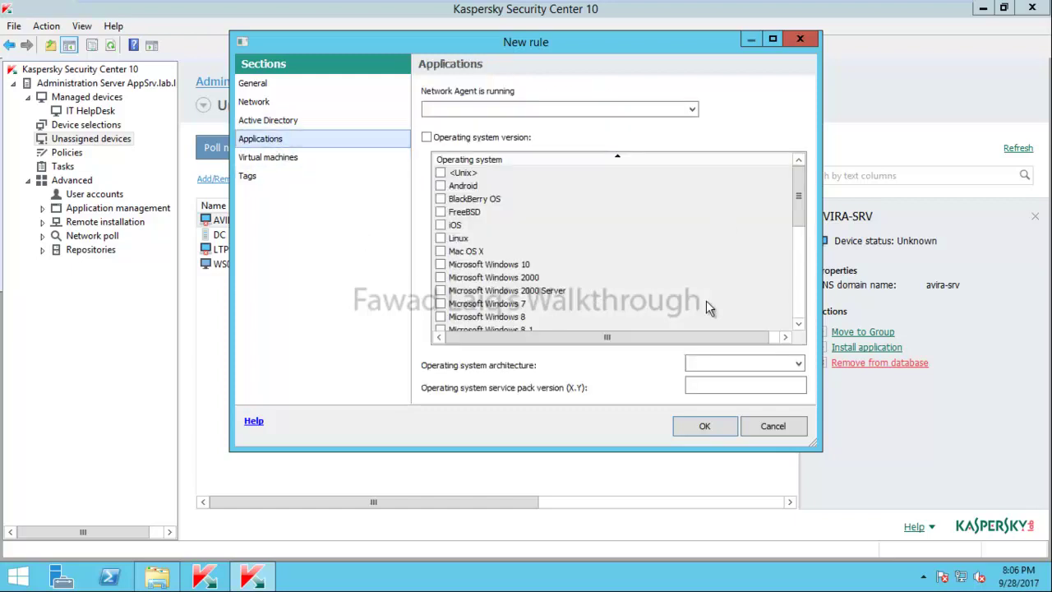
{"action": "left_click", "coordinate": [279, 161]}
{"action": "left_click", "coordinate": [251, 178]}
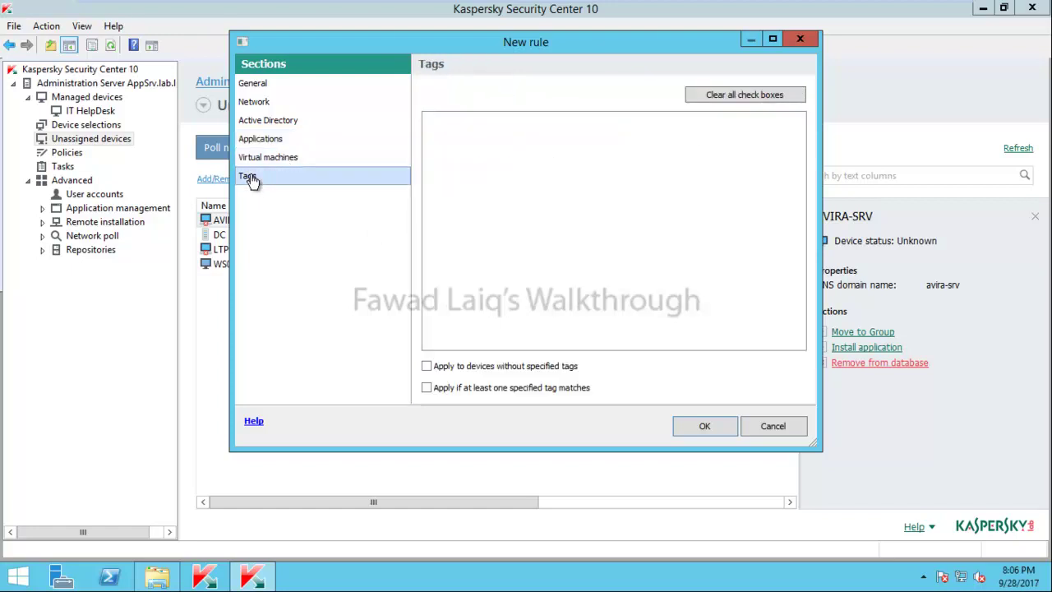
{"action": "left_click", "coordinate": [264, 104]}
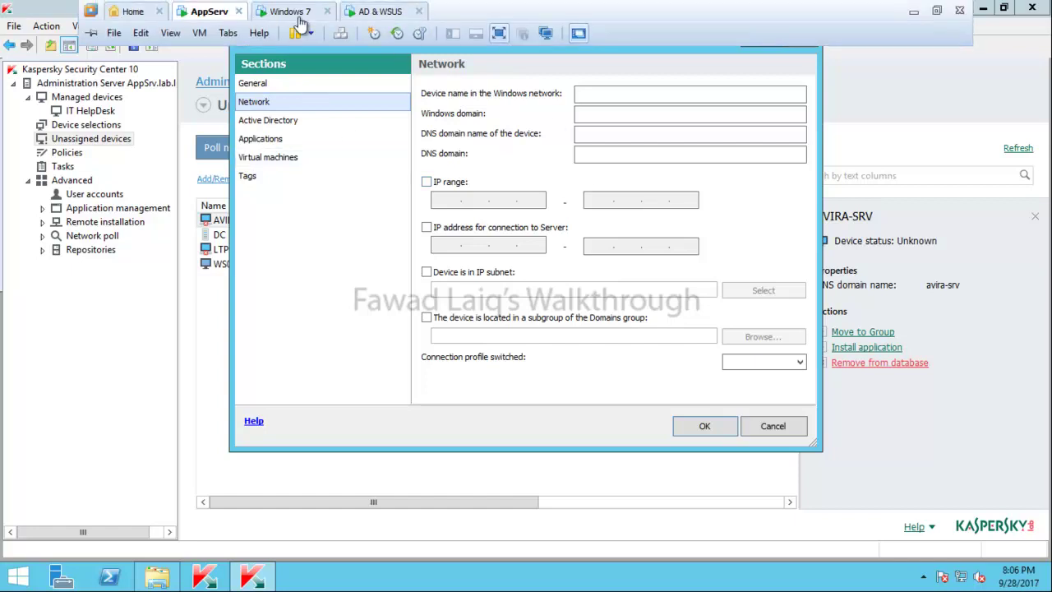
{"action": "left_click", "coordinate": [300, 16]}
{"action": "left_click", "coordinate": [622, 331]}
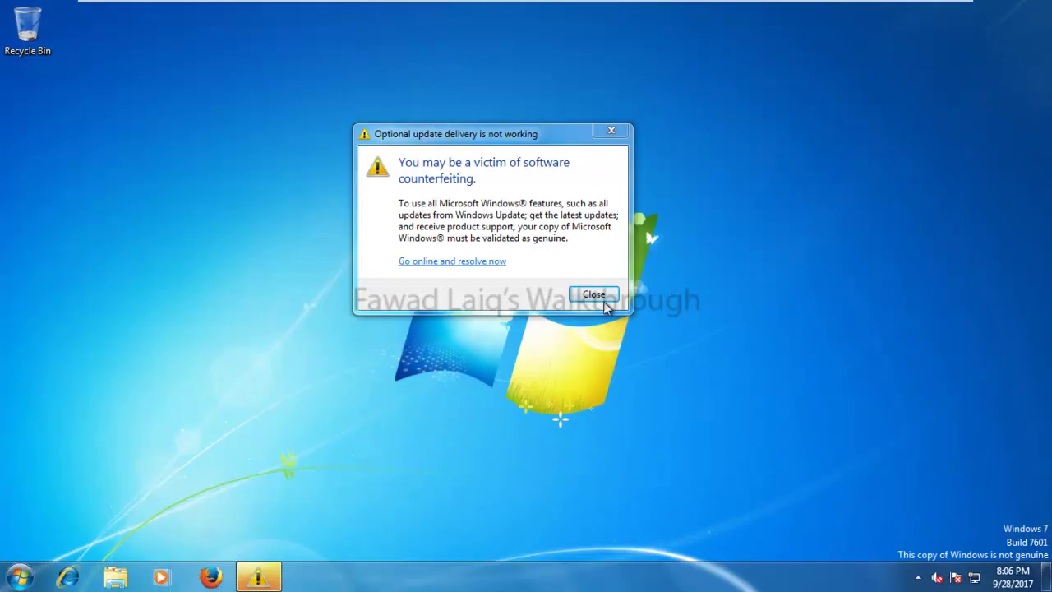
{"action": "left_click", "coordinate": [596, 294]}
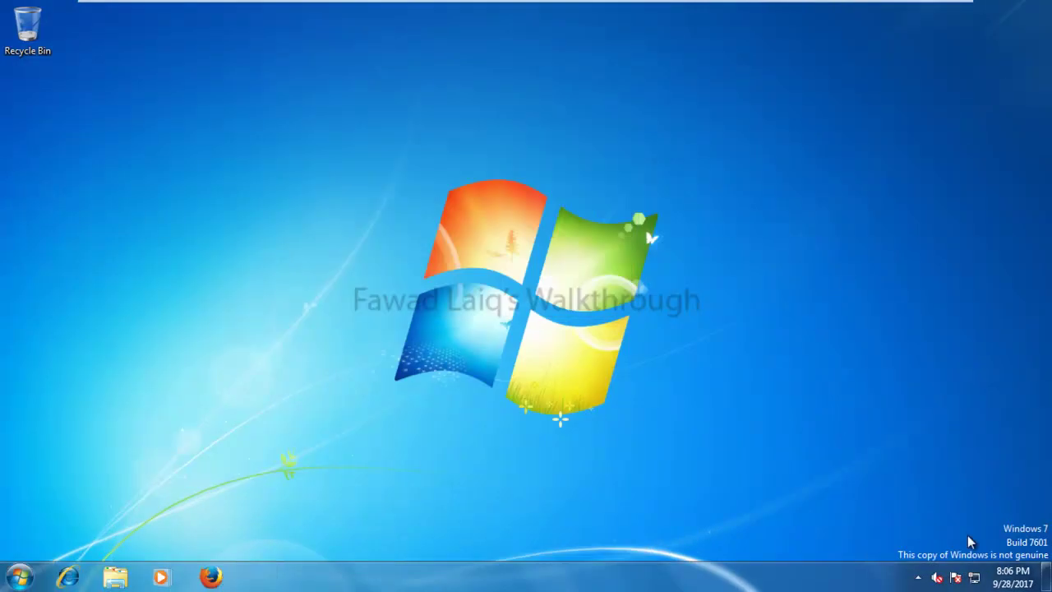
{"action": "left_click", "coordinate": [18, 575]}
{"action": "left_click", "coordinate": [140, 536]}
{"action": "type", "text": "cmd"}
{"action": "key", "text": "Return"}
{"action": "type", "text": "ipconfig"}
{"action": "key", "text": "Return"}
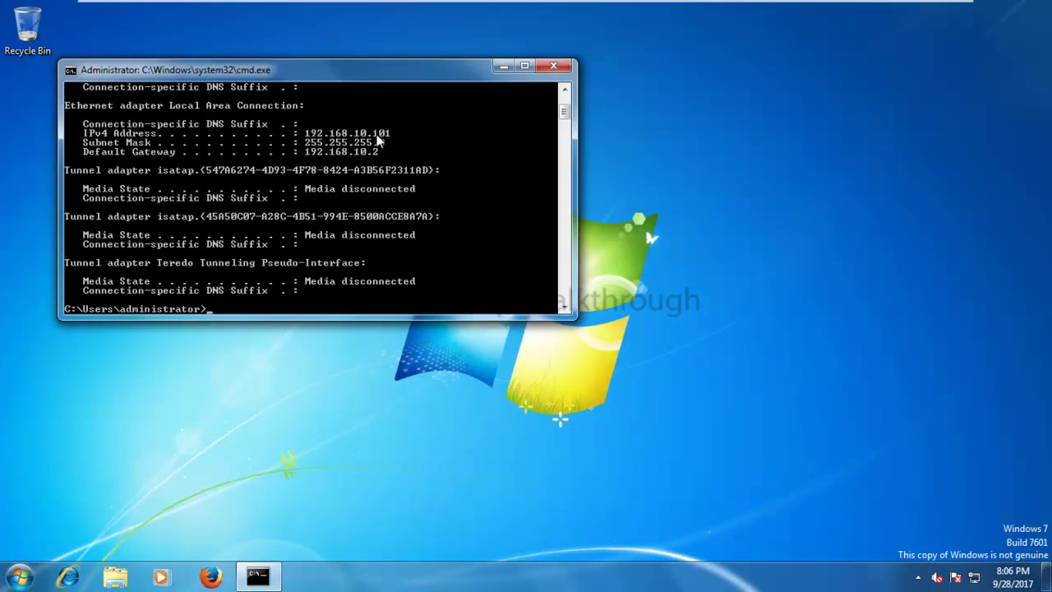
{"action": "scroll", "coordinate": [559, 76], "scroll_direction": "up", "scroll_amount": 2}
{"action": "scroll", "coordinate": [558, 75], "scroll_direction": "down", "scroll_amount": 3}
{"action": "left_click", "coordinate": [553, 66]}
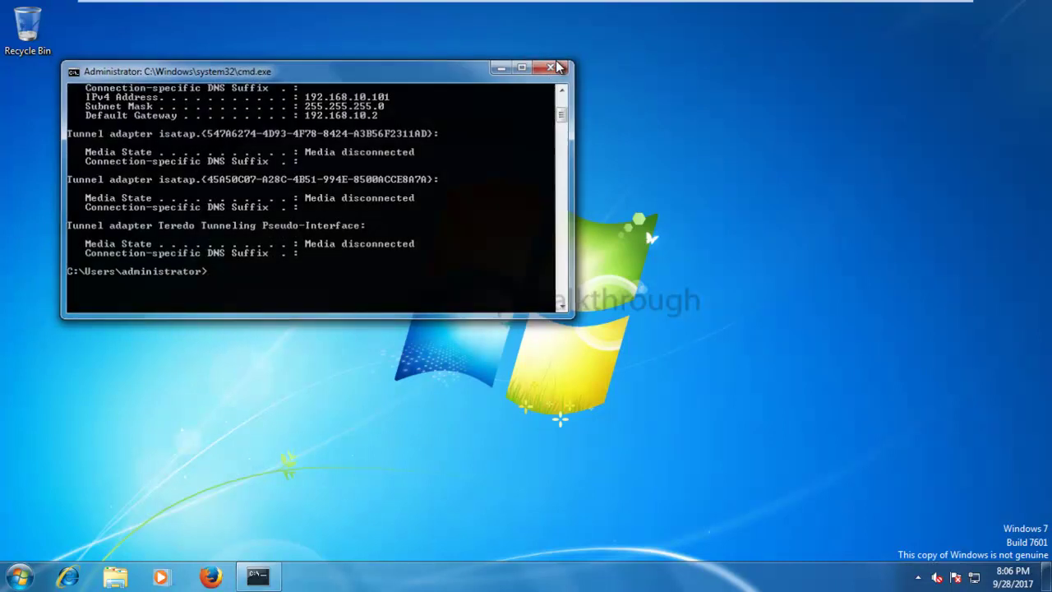
{"action": "left_click", "coordinate": [211, 13]}
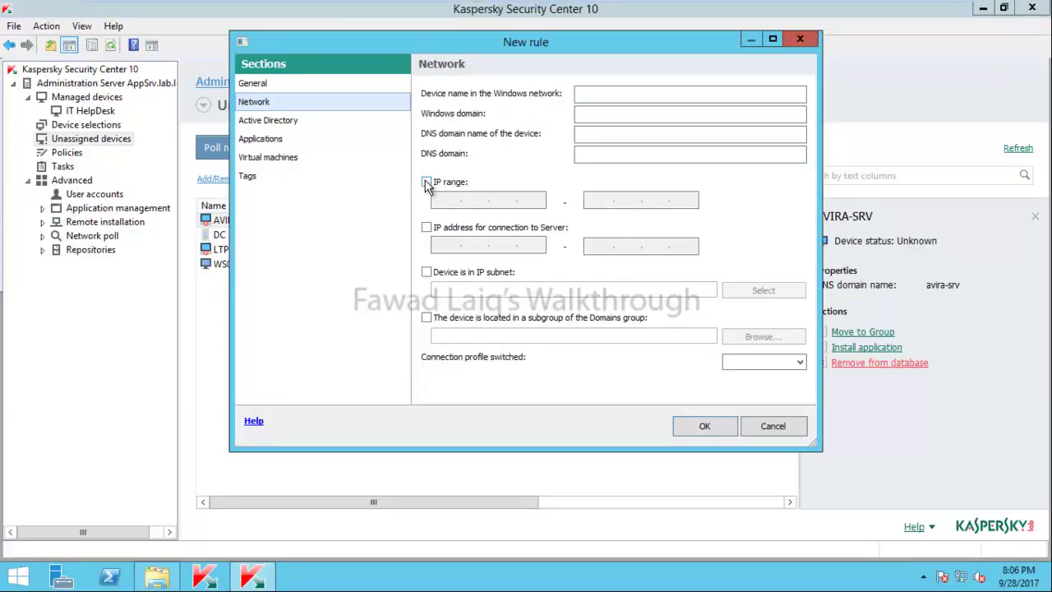
Enable IP range matching from 192.168.10.101 to 192.168.10.110.
{"action": "left_click", "coordinate": [426, 183]}
{"action": "type", "text": "192168"}
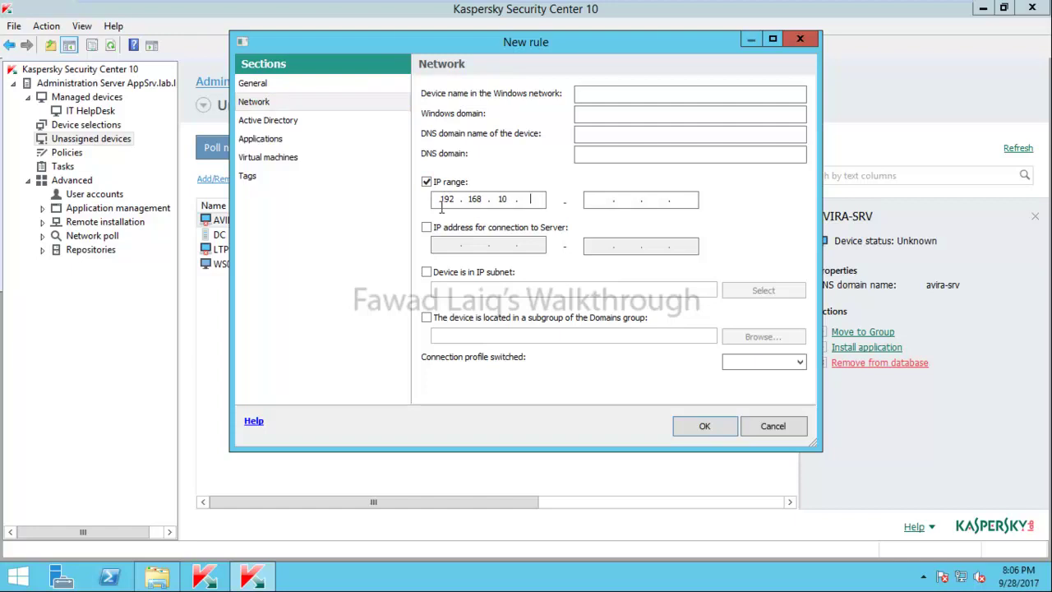
{"action": "type", "text": "10.11"}
{"action": "type", "text": "01"}
{"action": "key", "text": "Tab"}
{"action": "type", "text": "192 . 168 . 10 . 110"}
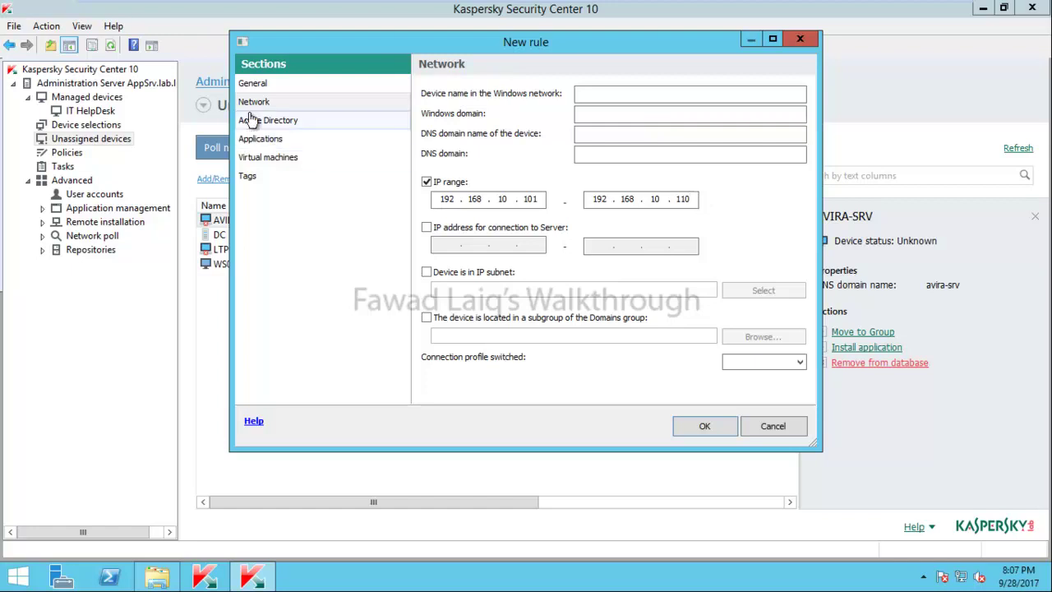
{"action": "left_click", "coordinate": [255, 86]}
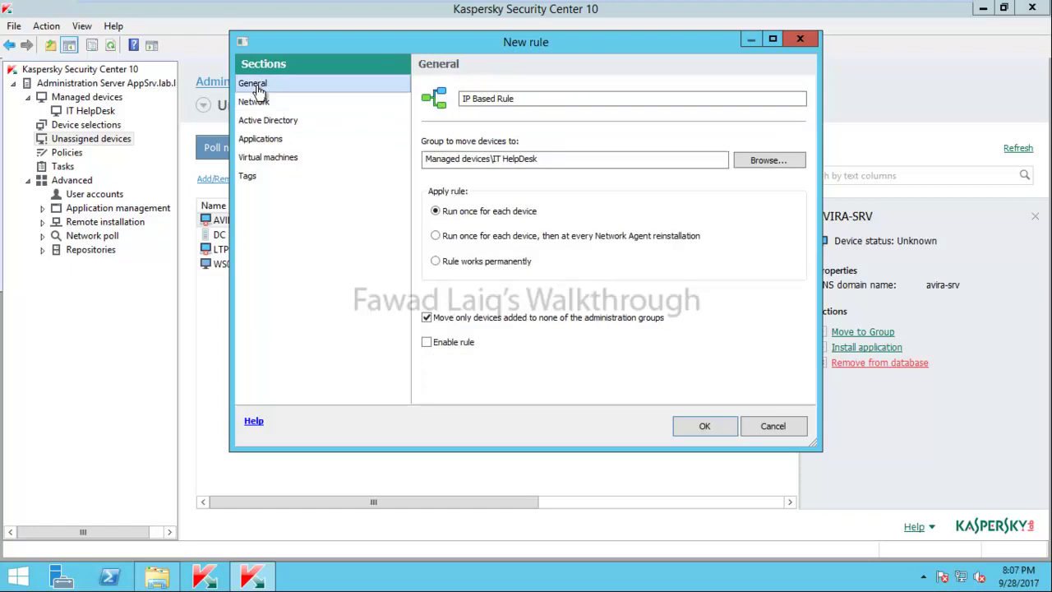
Enable and save the IP Based Rule, moving it to top priority in the rule order.
{"action": "left_click", "coordinate": [433, 347]}
{"action": "left_click", "coordinate": [697, 426]}
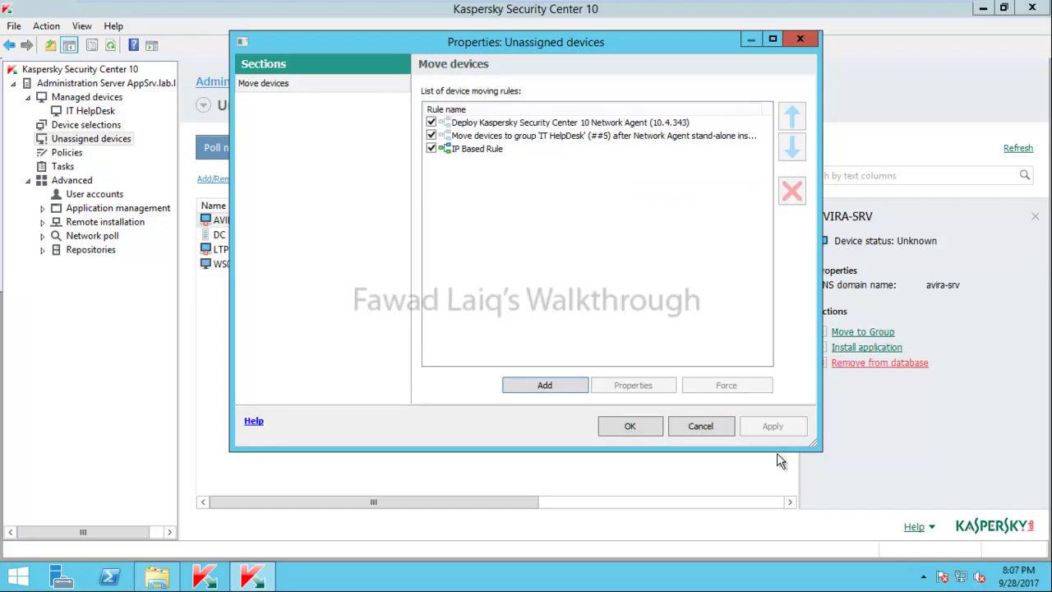
{"action": "left_click", "coordinate": [477, 149]}
{"action": "left_click", "coordinate": [791, 116]}
{"action": "left_click", "coordinate": [791, 116]}
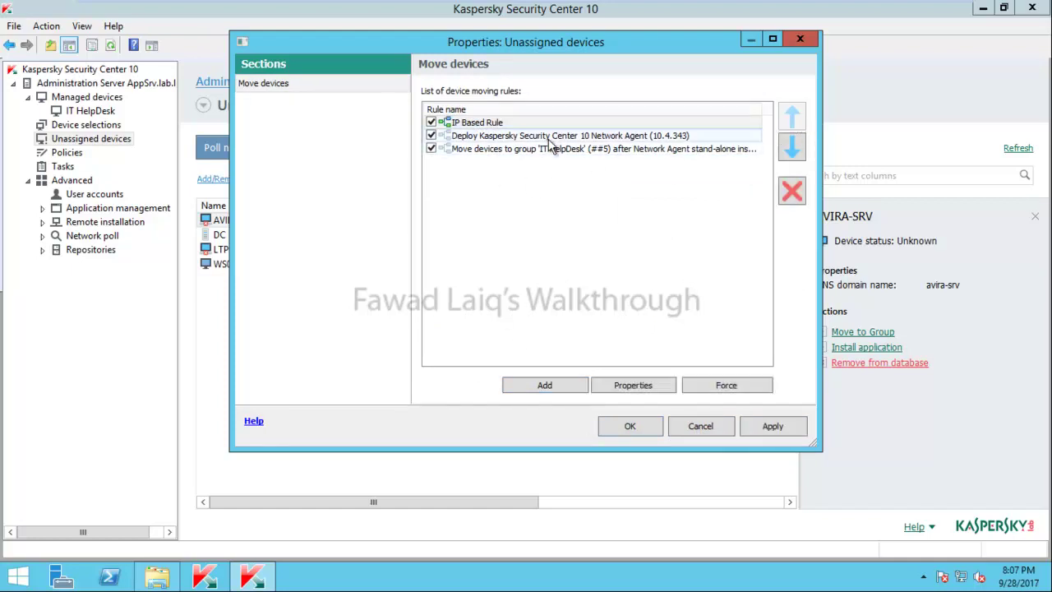
{"action": "left_click", "coordinate": [783, 428]}
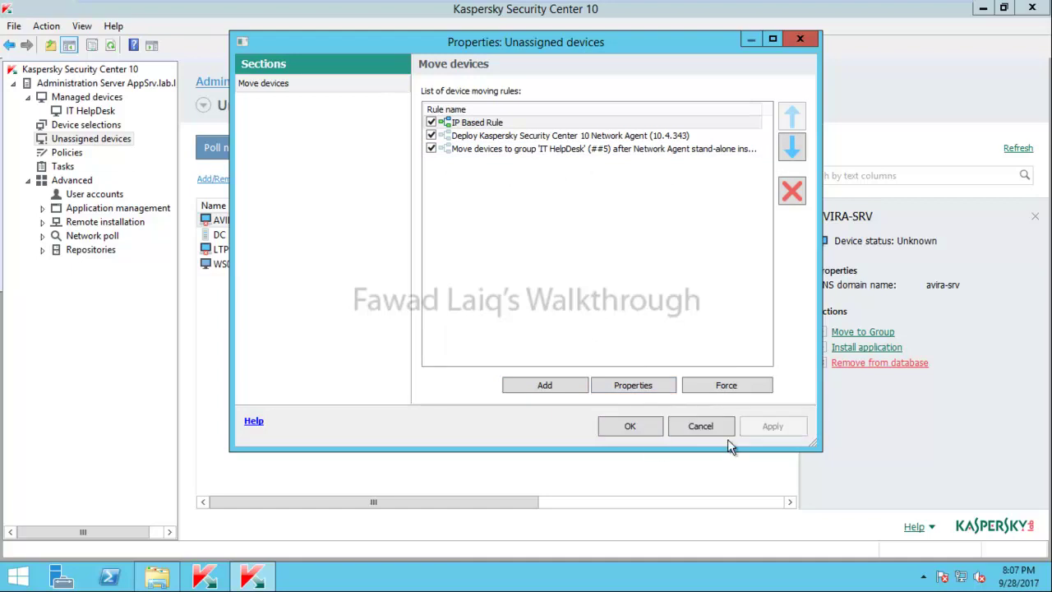
{"action": "left_click", "coordinate": [641, 428]}
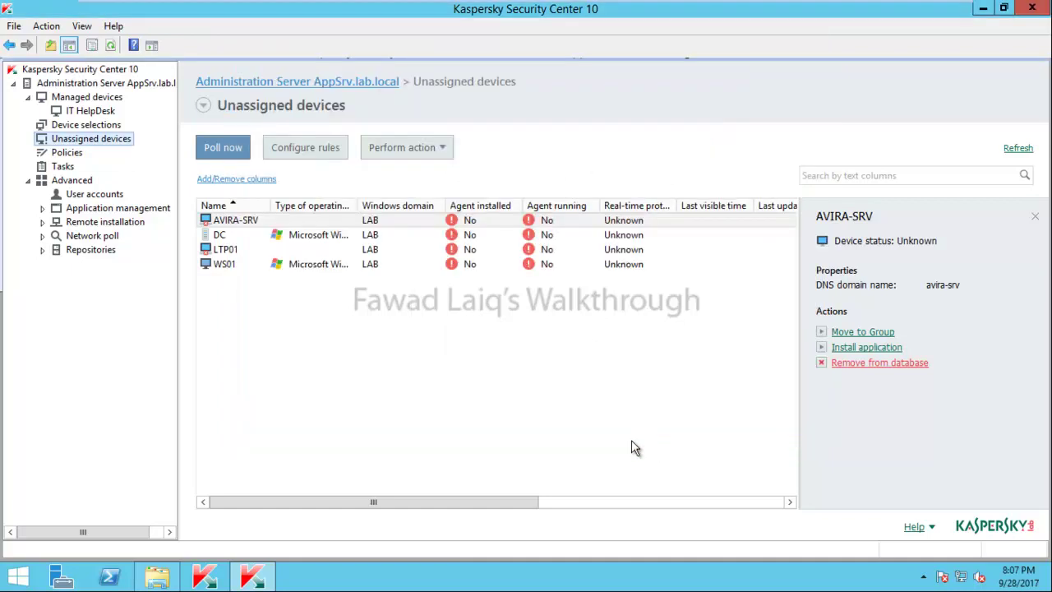
Refresh Unassigned devices to confirm WS01 left, then open IT HelpDesk.
{"action": "right_click", "coordinate": [112, 143]}
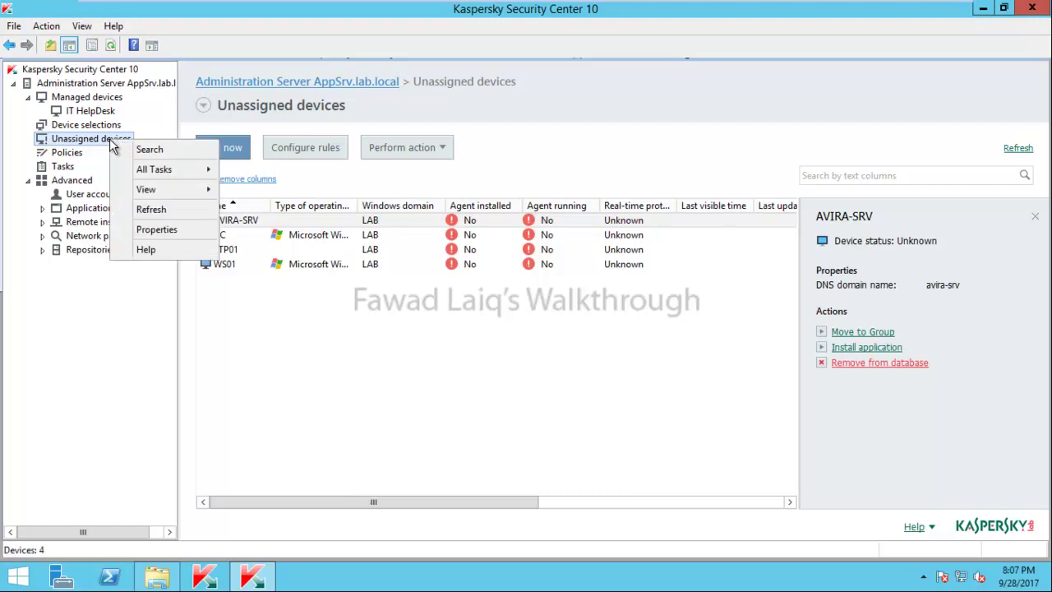
{"action": "left_click", "coordinate": [156, 209]}
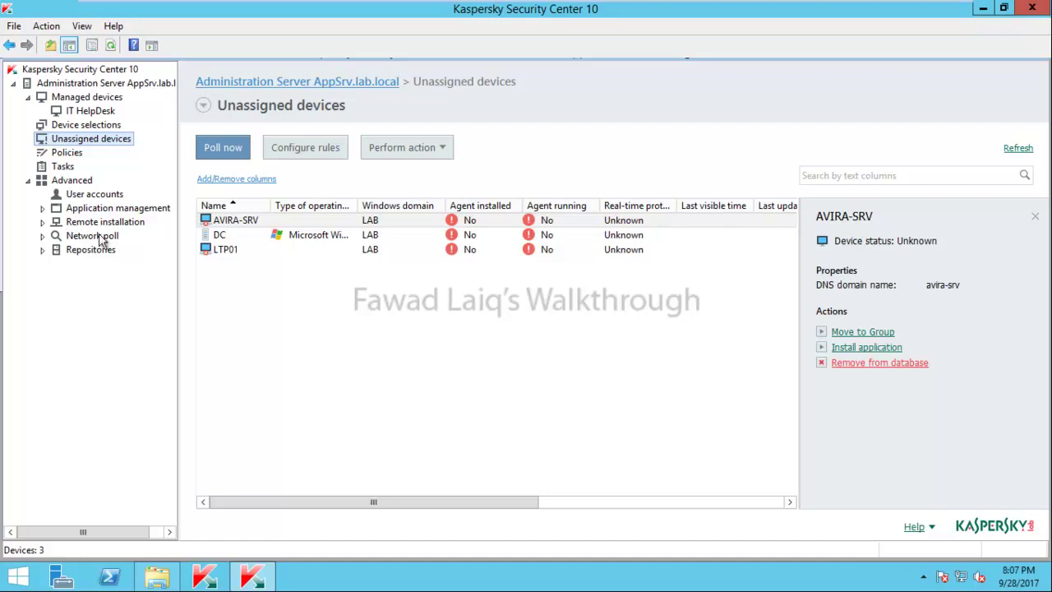
{"action": "left_click", "coordinate": [95, 115]}
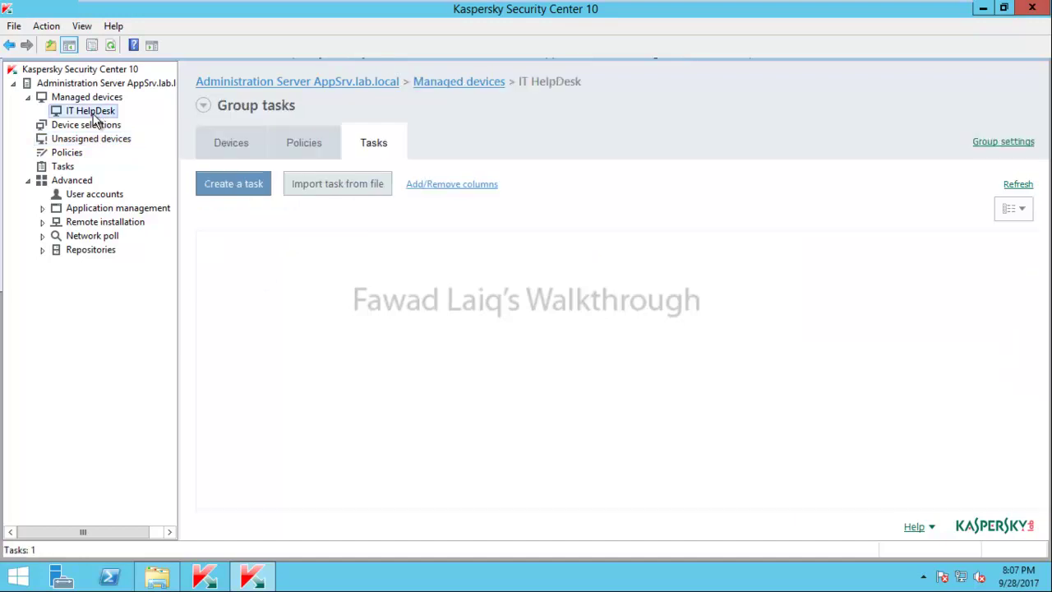
View the Installation KES 10 & KNA results, refreshing until it shows Completed on 1 device.
{"action": "left_click", "coordinate": [234, 144]}
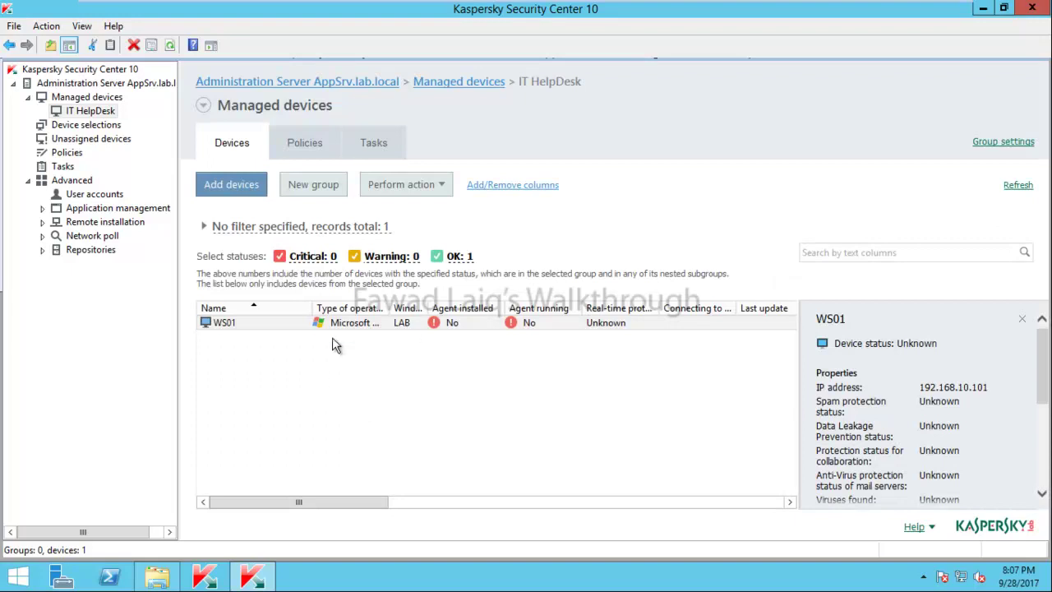
{"action": "left_click", "coordinate": [369, 147]}
{"action": "left_click", "coordinate": [270, 287]}
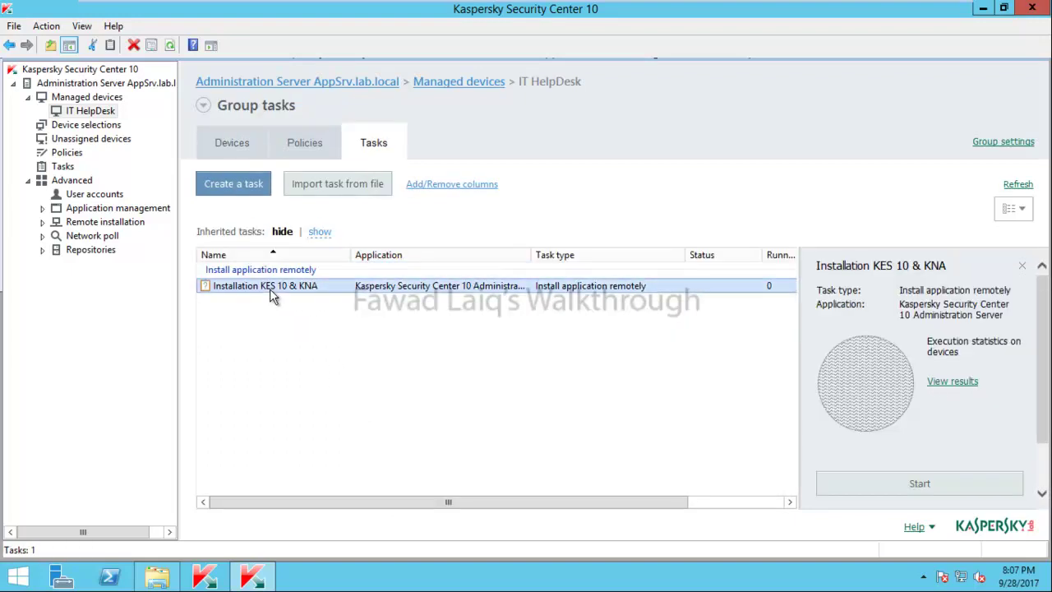
{"action": "left_click", "coordinate": [953, 382]}
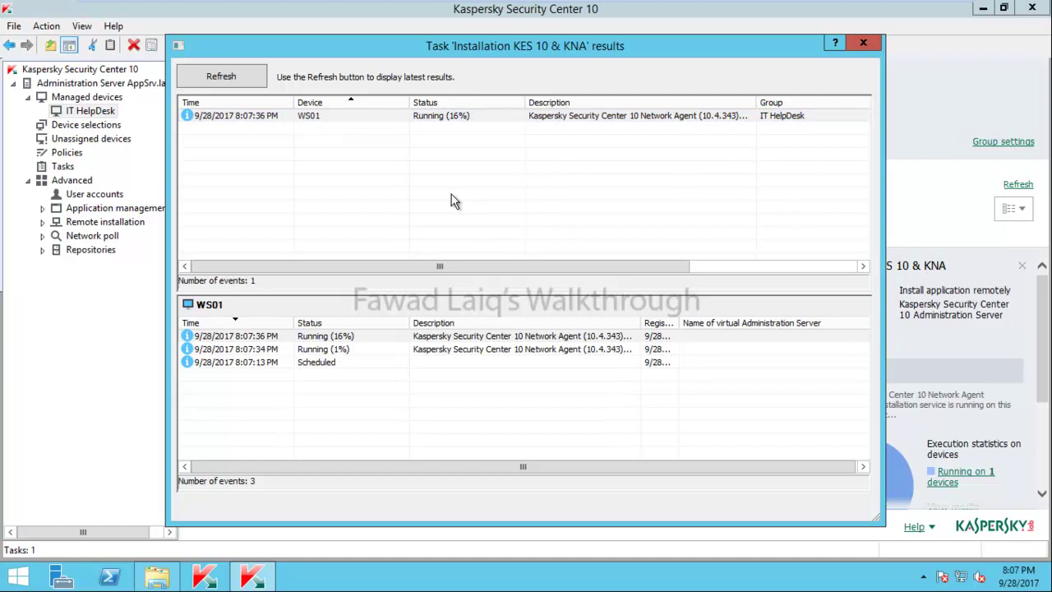
{"action": "left_click", "coordinate": [242, 82]}
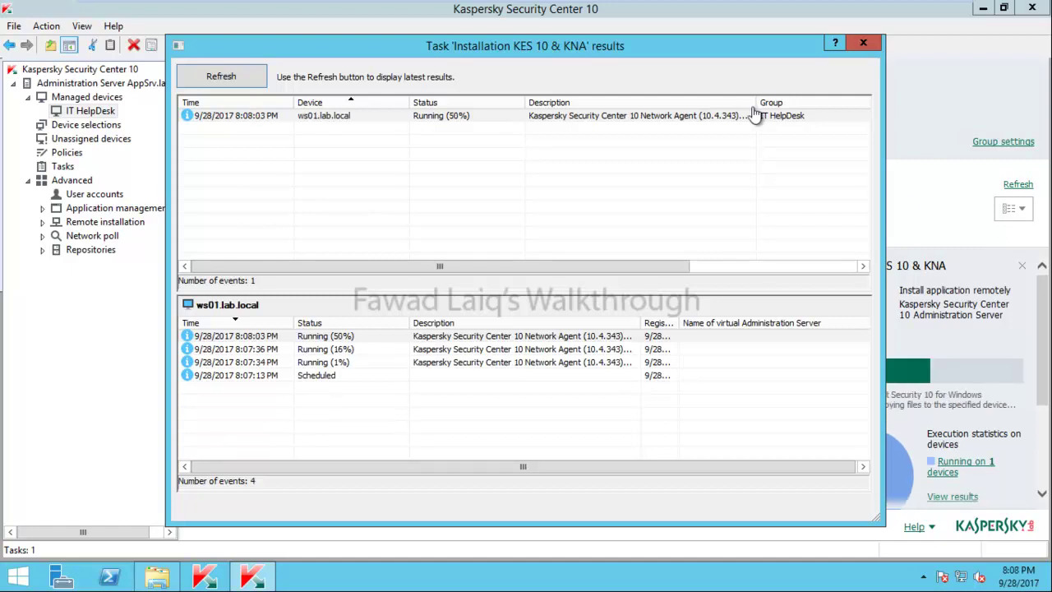
{"action": "left_click_drag", "start_coordinate": [773, 102], "coordinate": [816, 110]}
{"action": "left_click_drag", "start_coordinate": [632, 264], "coordinate": [761, 265]}
{"action": "left_click_drag", "start_coordinate": [628, 99], "coordinate": [545, 104]}
{"action": "left_click_drag", "start_coordinate": [573, 267], "coordinate": [225, 228]}
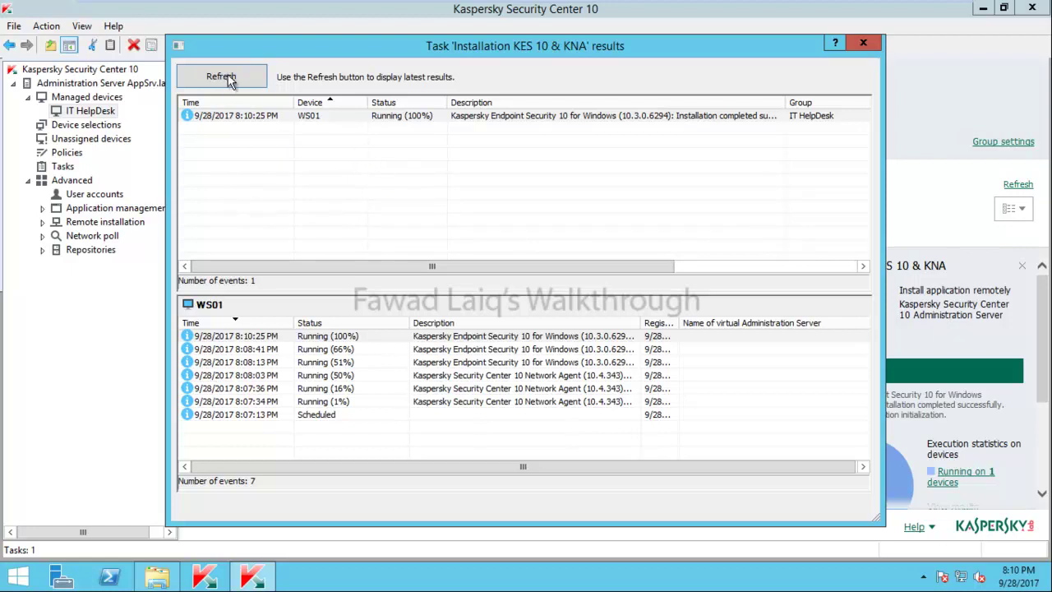
{"action": "left_click", "coordinate": [864, 44]}
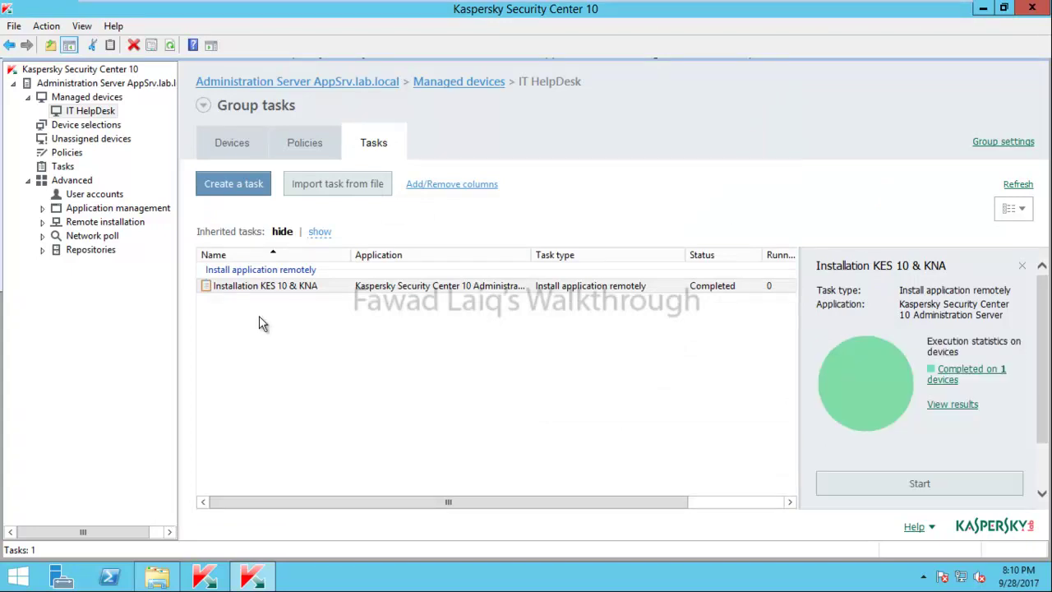
Refresh the IT HelpDesk device list twice, inspect WS01's security warning, then switch to the Windows 7 VM.
{"action": "left_click", "coordinate": [234, 144]}
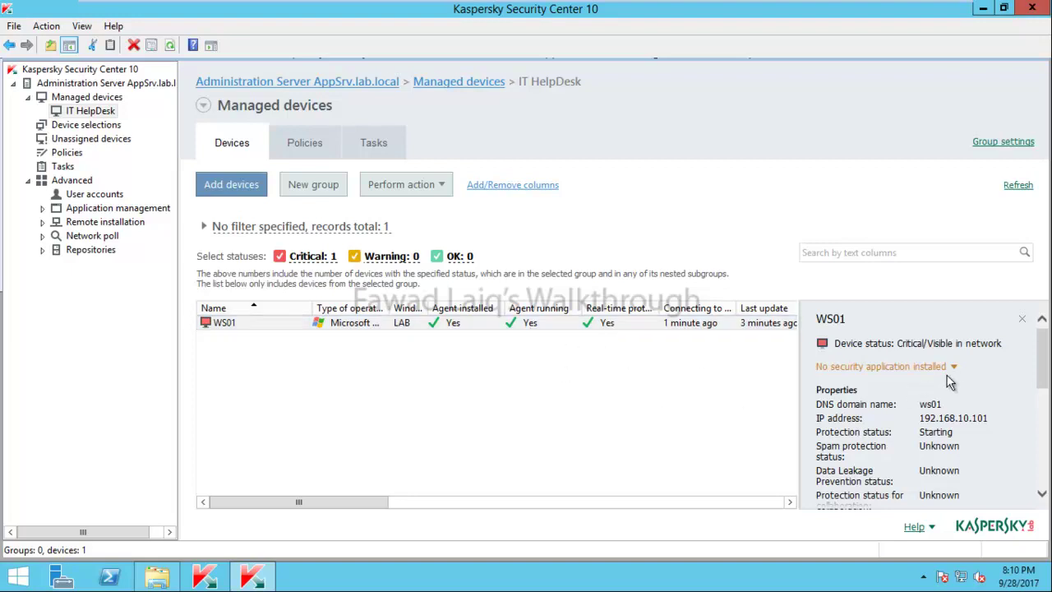
{"action": "right_click", "coordinate": [441, 393]}
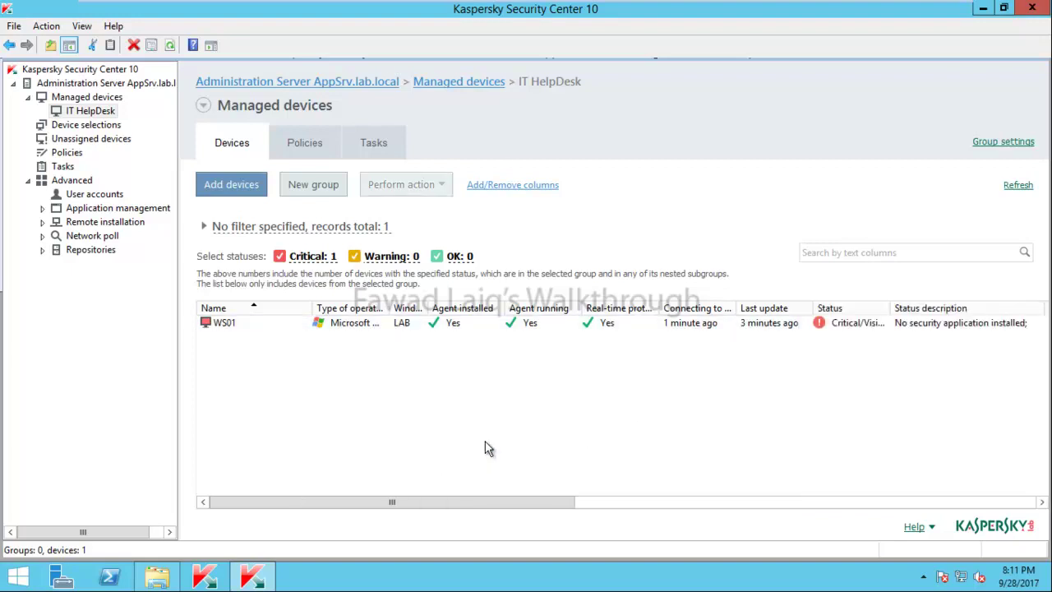
{"action": "left_click", "coordinate": [483, 442]}
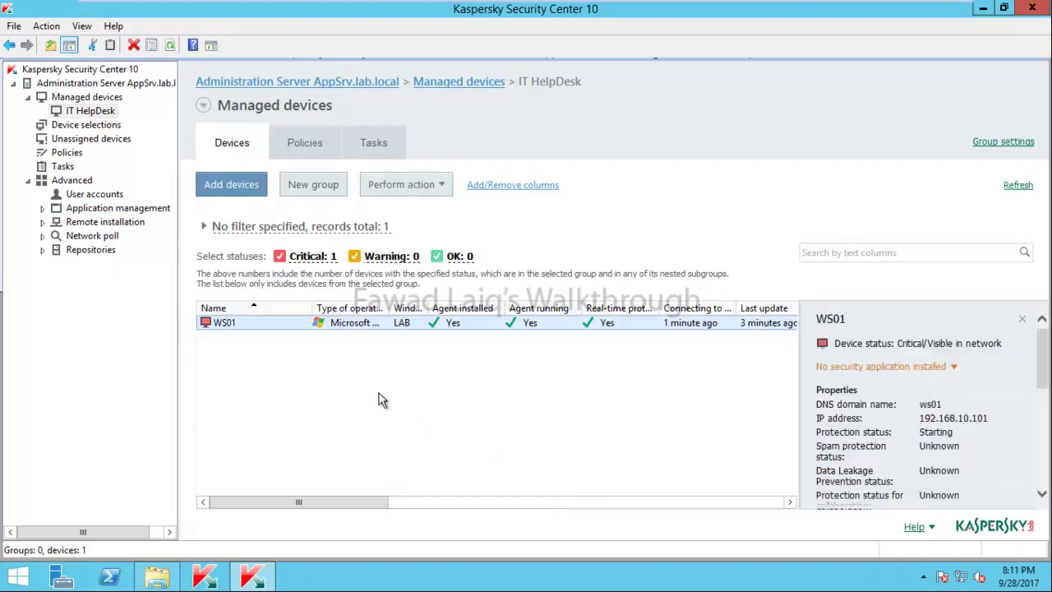
{"action": "left_click", "coordinate": [954, 367]}
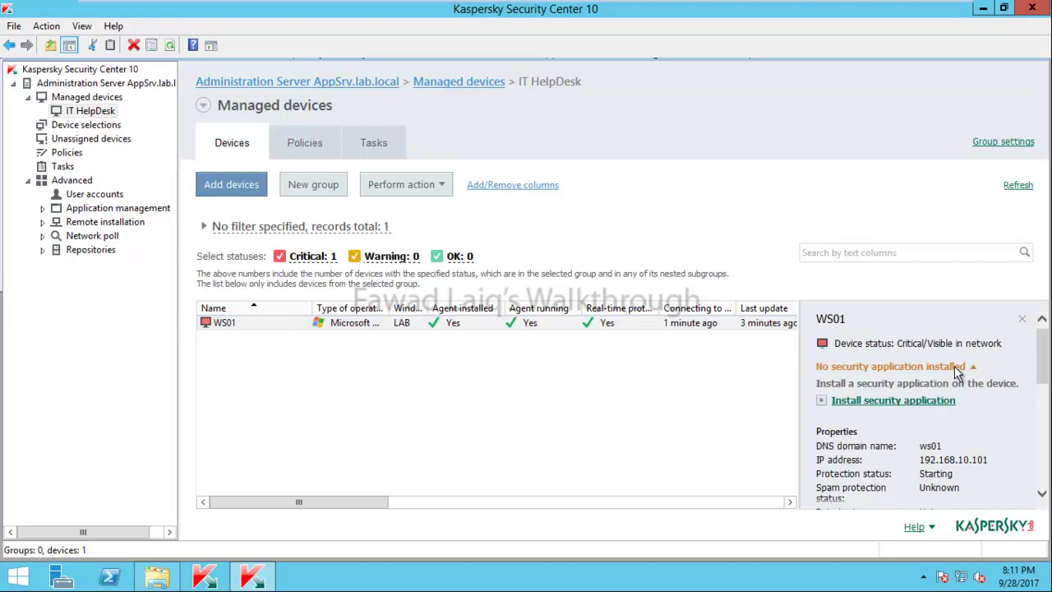
{"action": "right_click", "coordinate": [437, 408]}
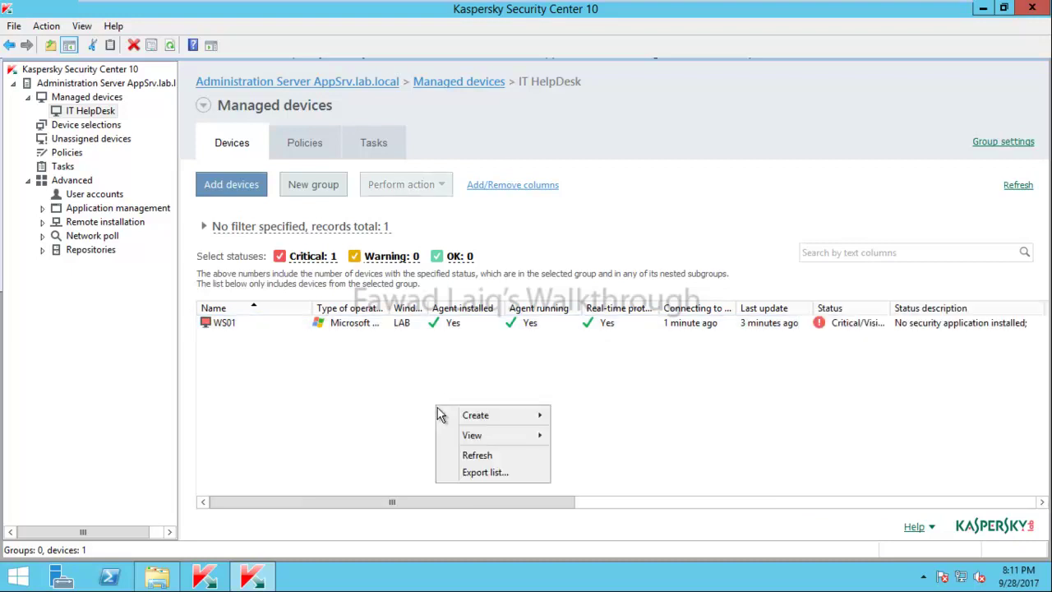
{"action": "left_click", "coordinate": [487, 461]}
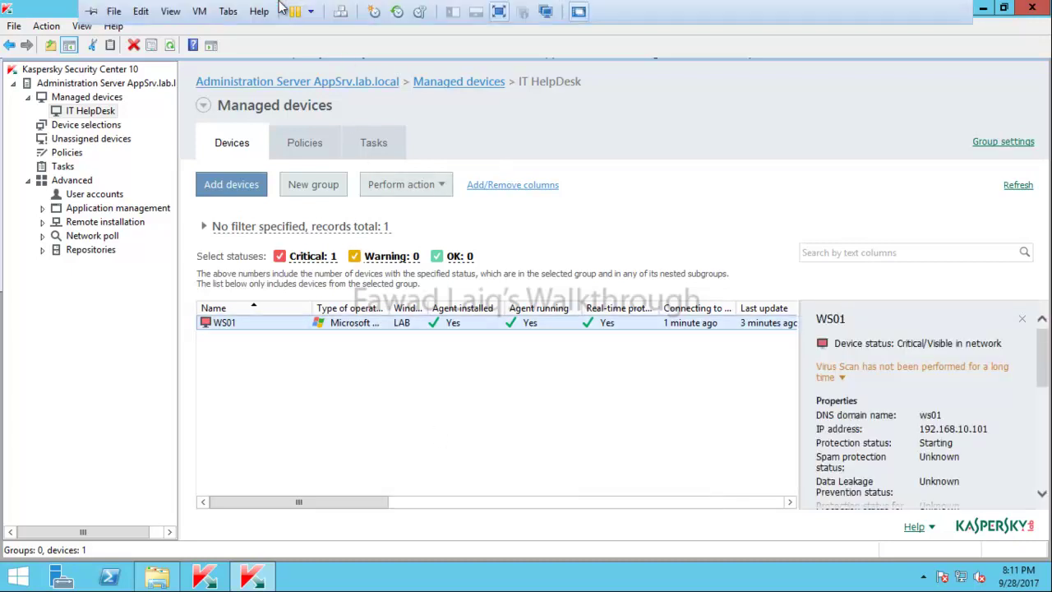
{"action": "left_click", "coordinate": [281, 10]}
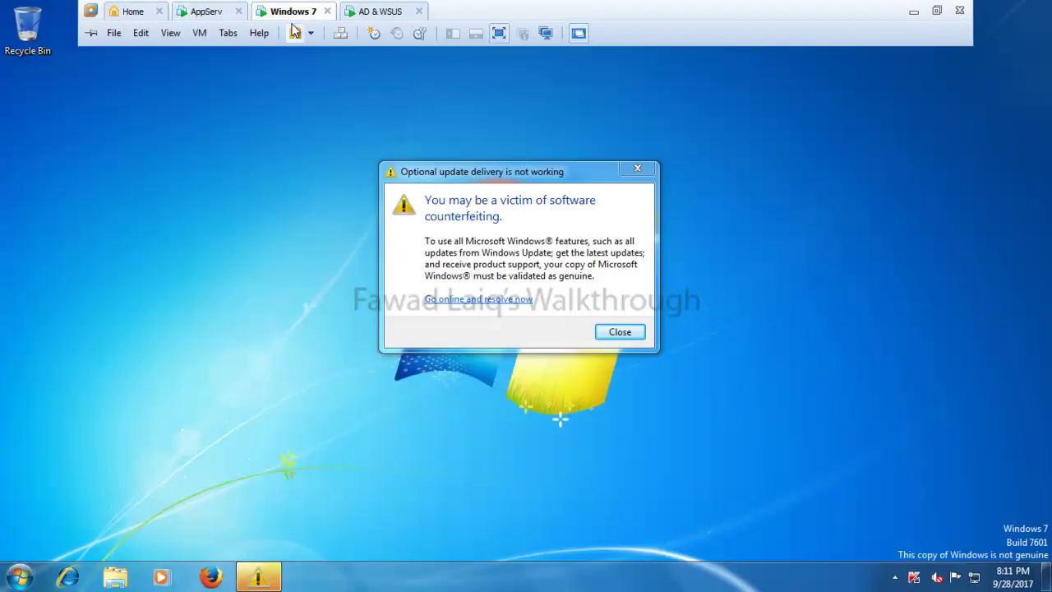
Dismiss the counterfeiting warning, check that KES 10 protection is on, then return to AppServ.
{"action": "left_click", "coordinate": [639, 173]}
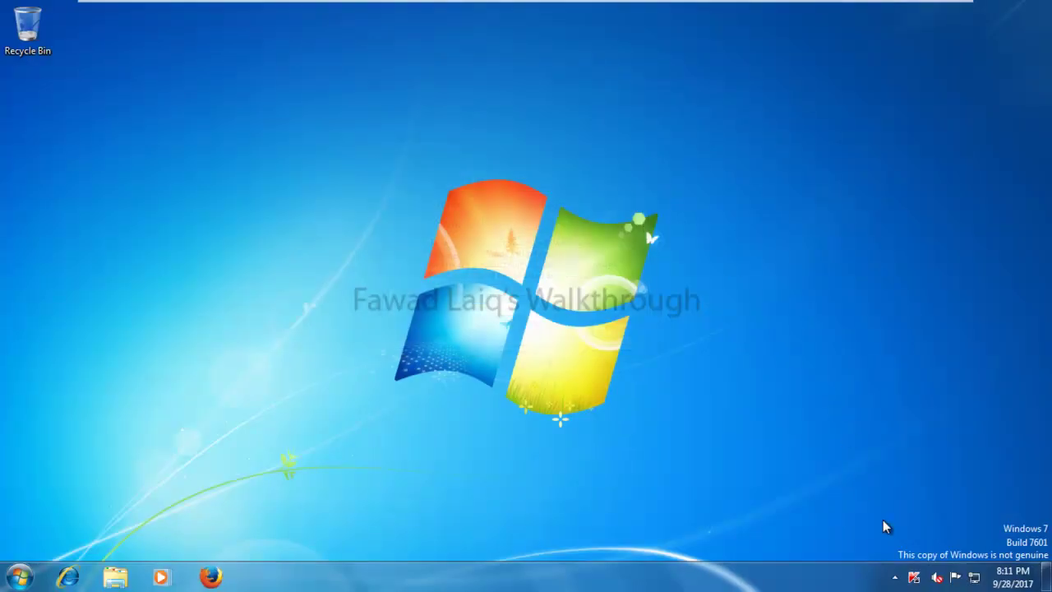
{"action": "left_click", "coordinate": [915, 579]}
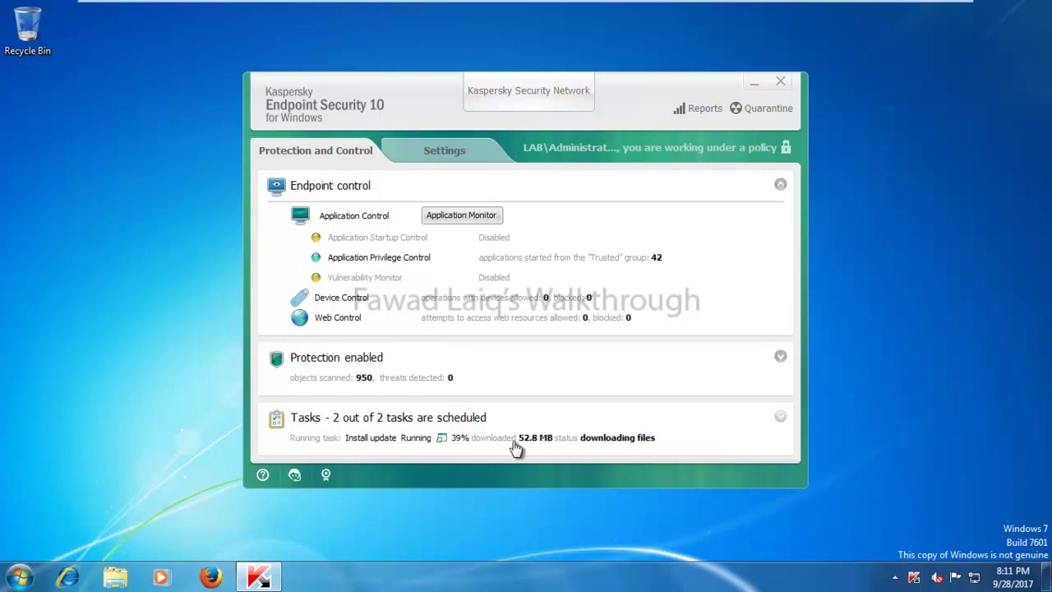
{"action": "left_click", "coordinate": [779, 83]}
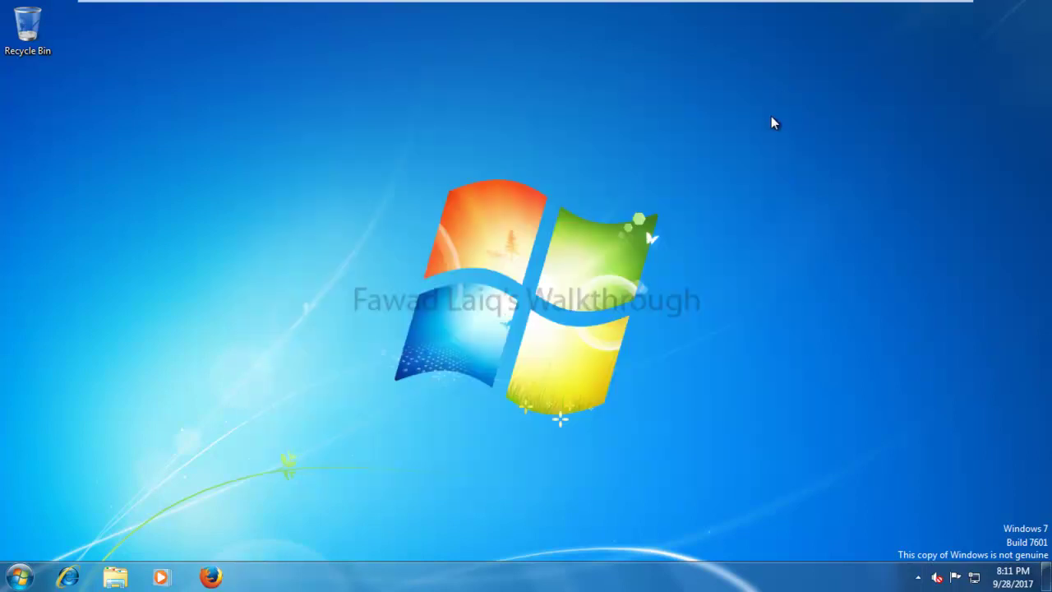
{"action": "left_click", "coordinate": [207, 11]}
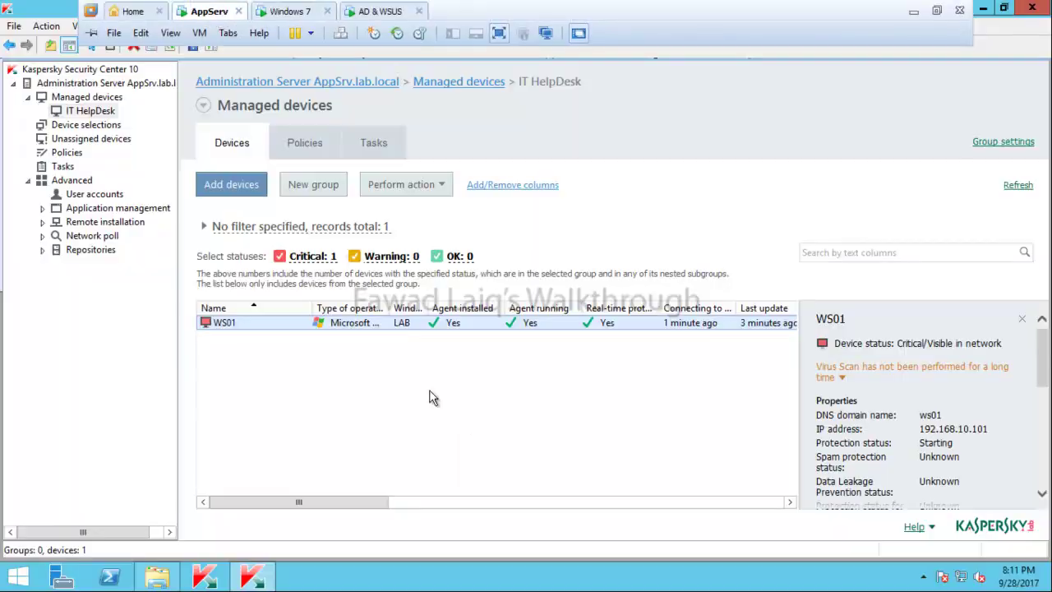
{"action": "left_click", "coordinate": [308, 140]}
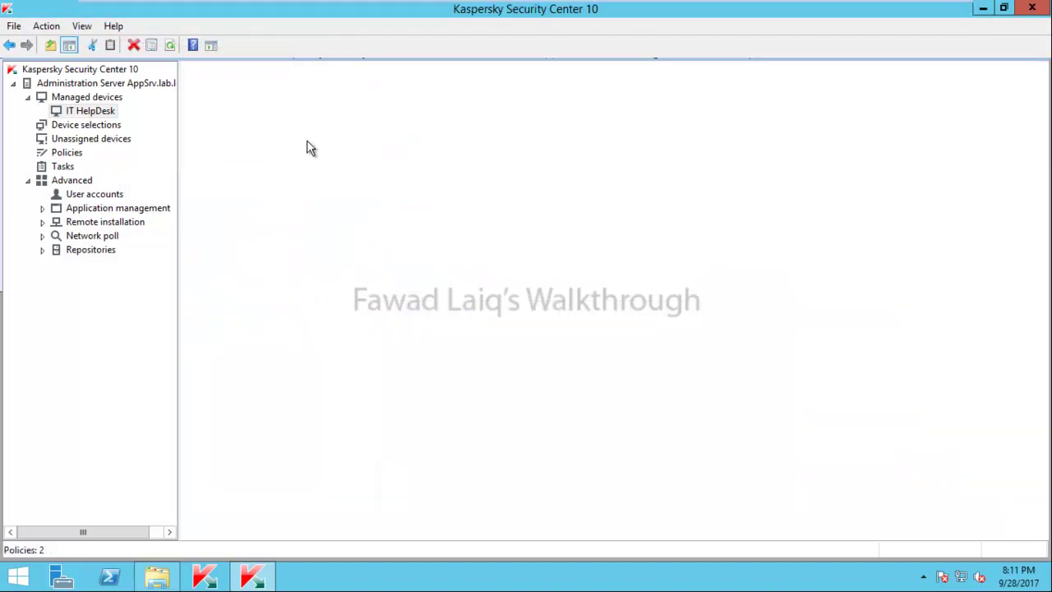
{"action": "left_click", "coordinate": [375, 144]}
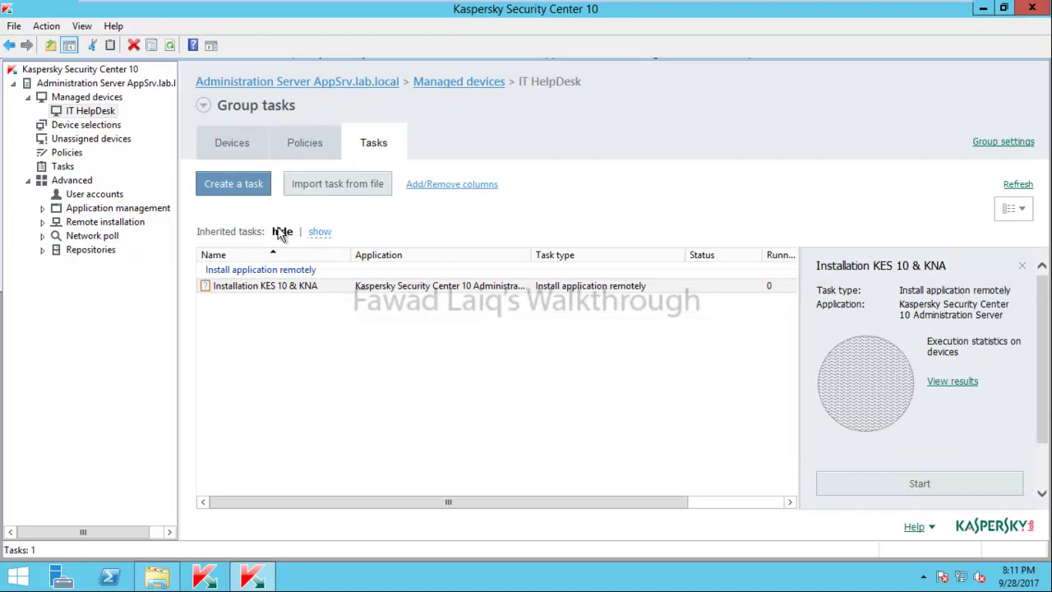
{"action": "left_click", "coordinate": [321, 233]}
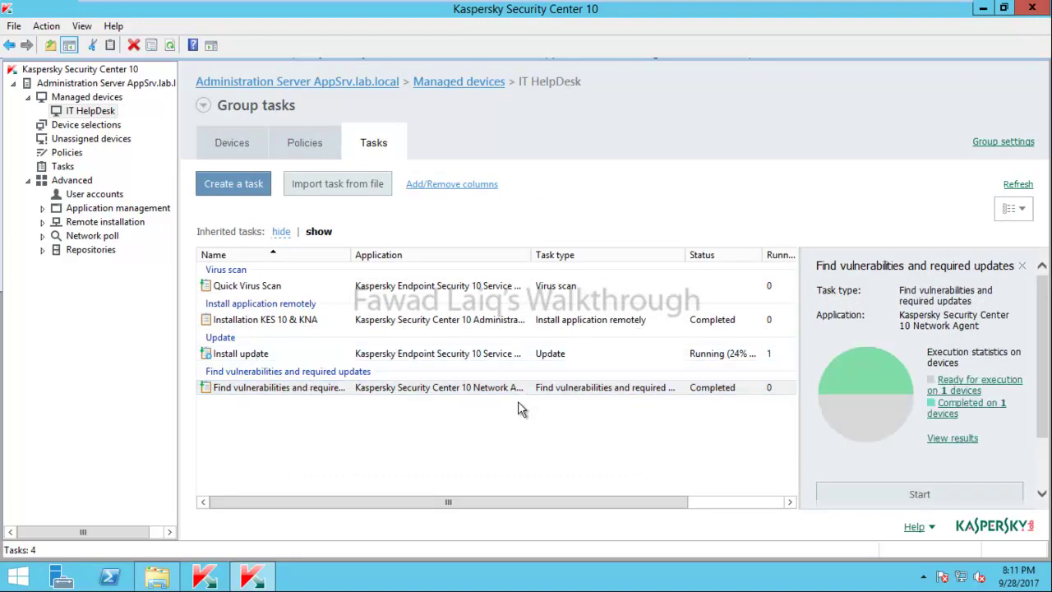
{"action": "left_click", "coordinate": [233, 146]}
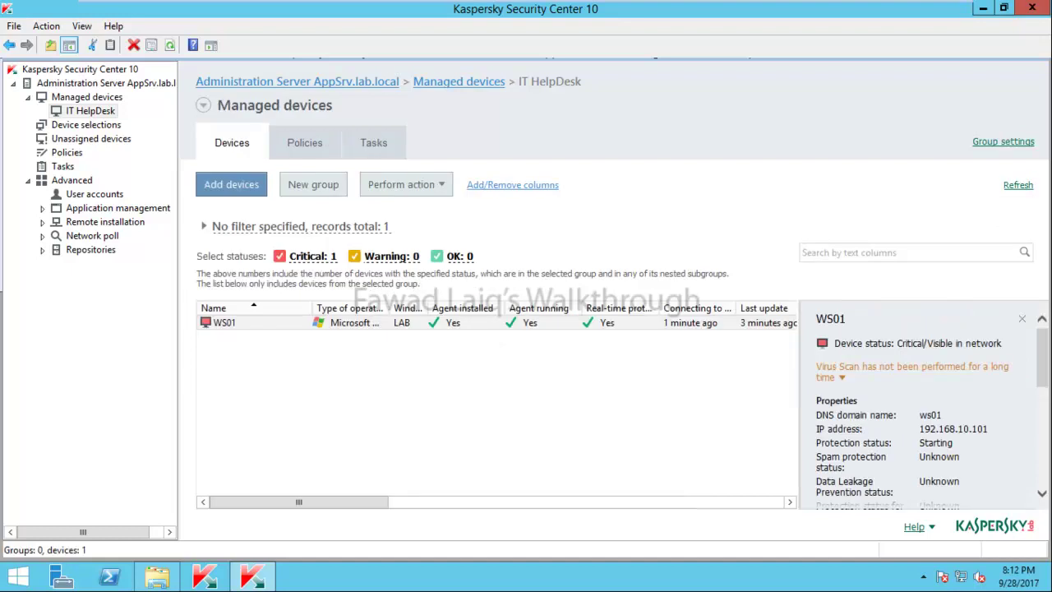